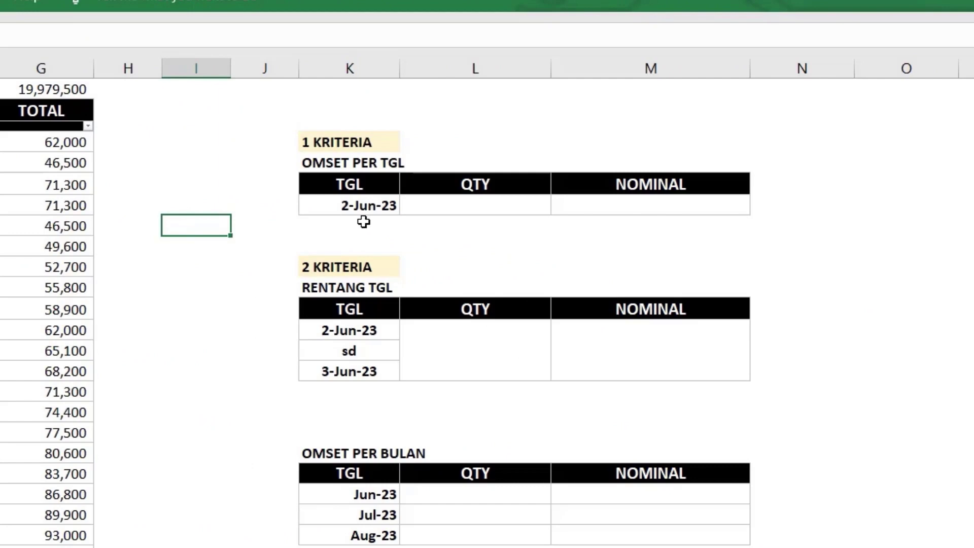
# - Start a SUMIF in the 2-Jun-23 QTY cell with the TGL dates A4:A270 as the range
pyautogui.click(452, 203)
pyautogui.write('=S')
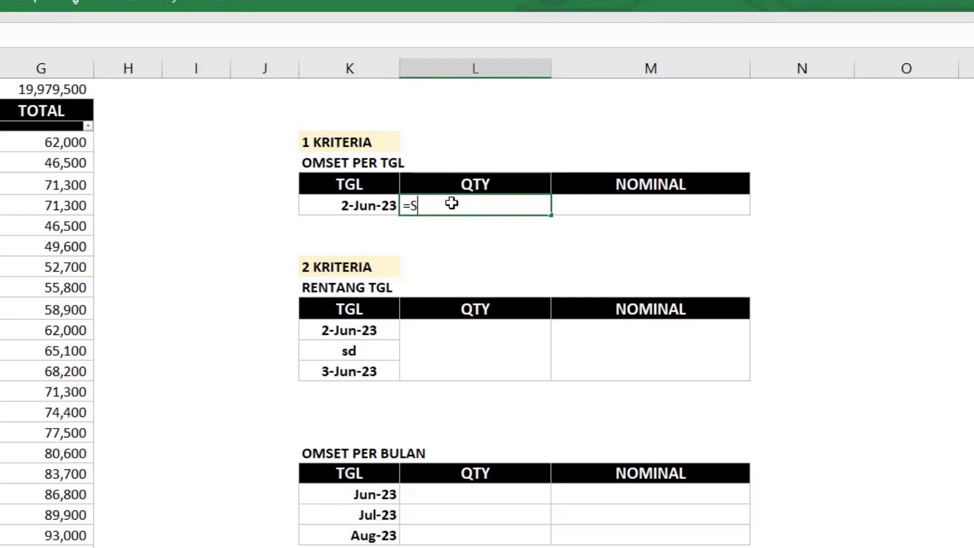
pyautogui.write('U')
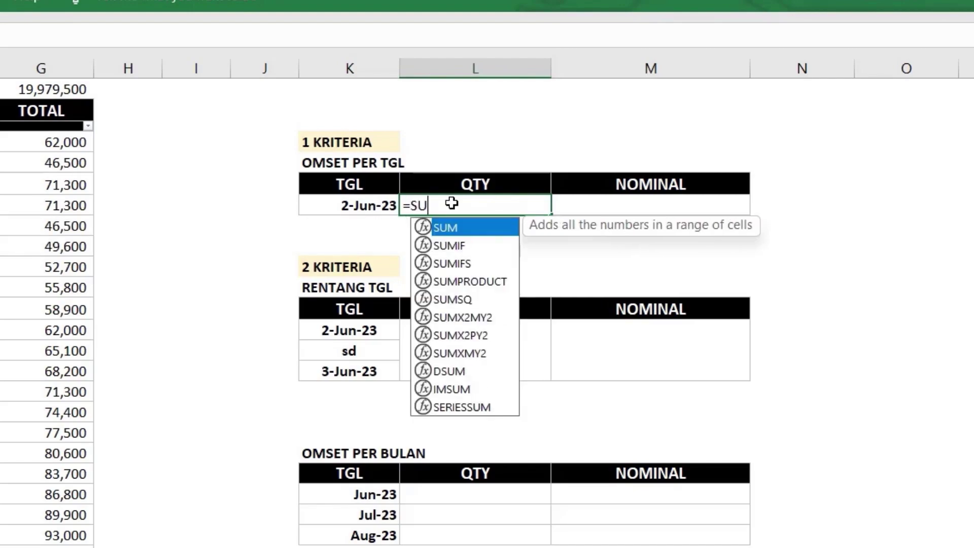
pyautogui.write('MI')
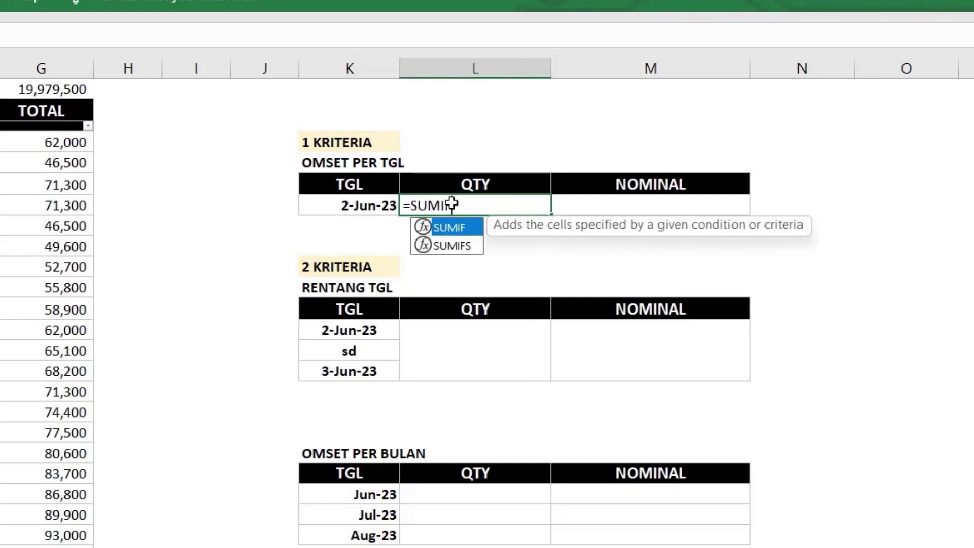
pyautogui.press('Tab')
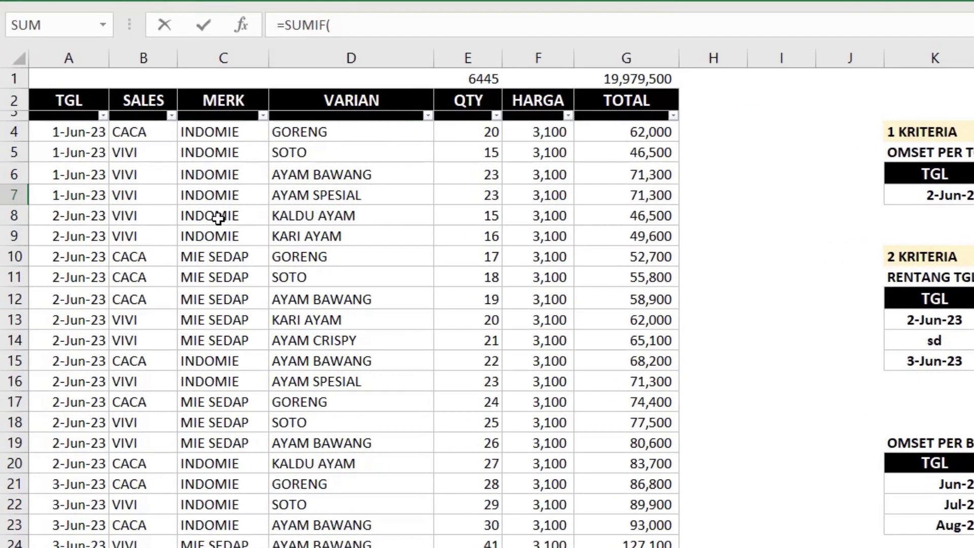
pyautogui.moveTo(76, 132)
pyautogui.mouseDown()
pyautogui.moveTo(87, 315)
pyautogui.moveTo(63, 507)
pyautogui.moveTo(78, 542)
pyautogui.mouseUp()
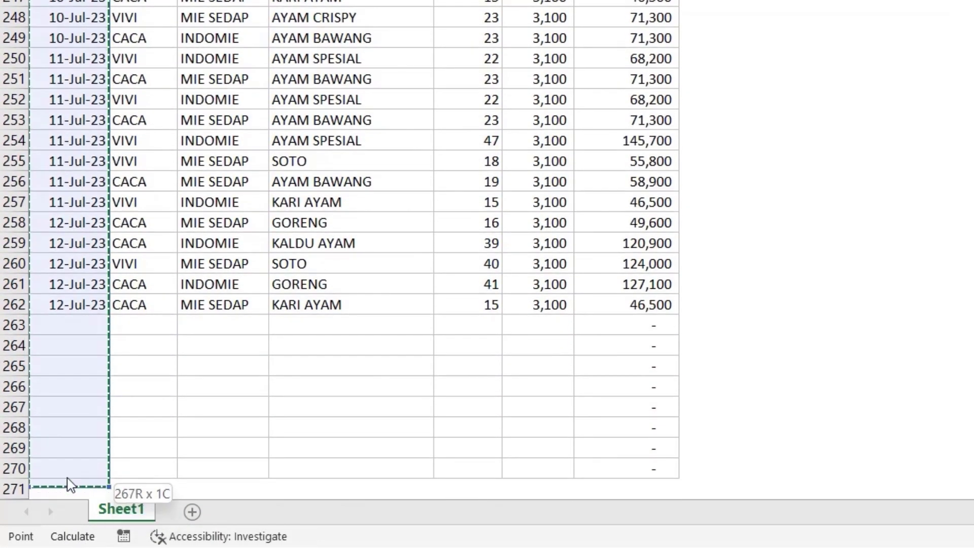
pyautogui.moveTo(78, 542); pyautogui.dragTo(69, 484)
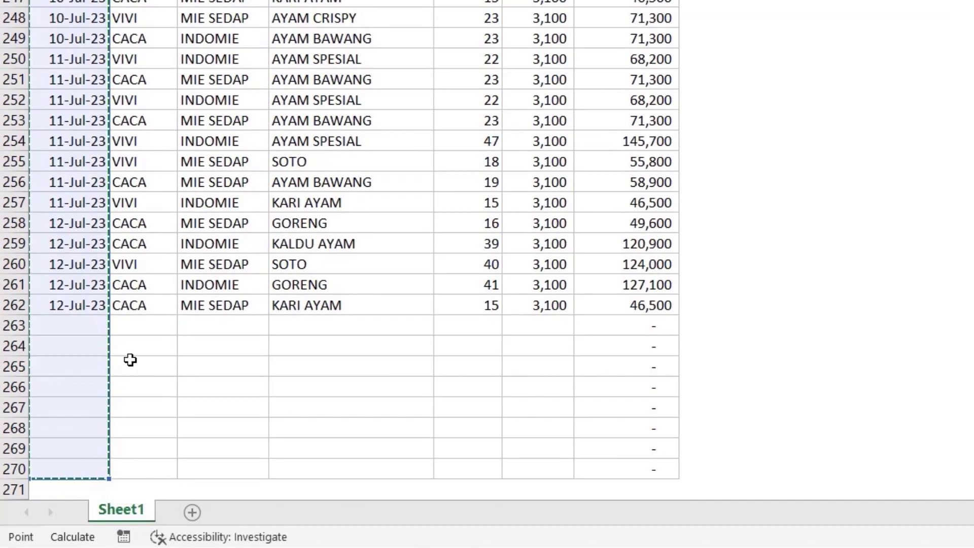
pyautogui.scroll(20, 131, 359)
pyautogui.scroll(18, 126, 489)
pyautogui.scroll(10, 127, 489)
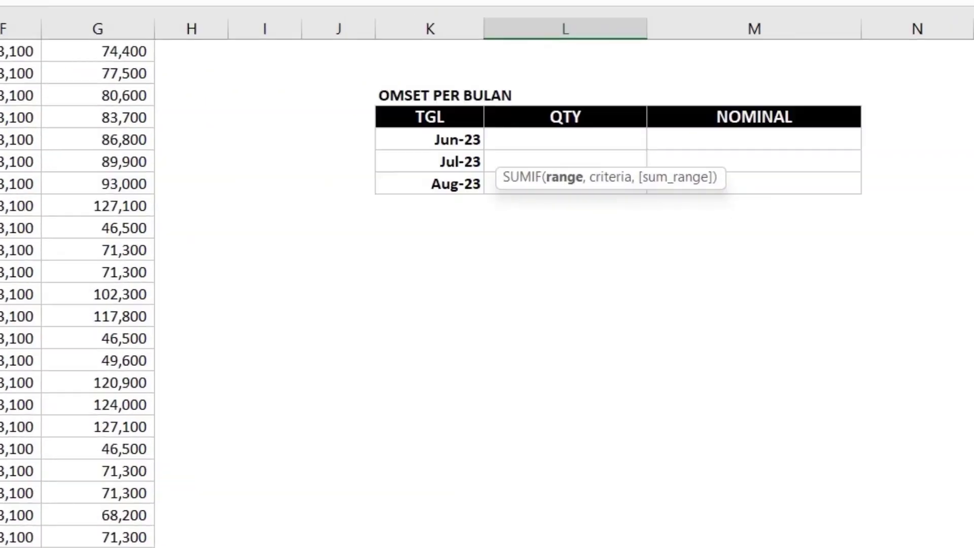
pyautogui.scroll(5, 487, 305)
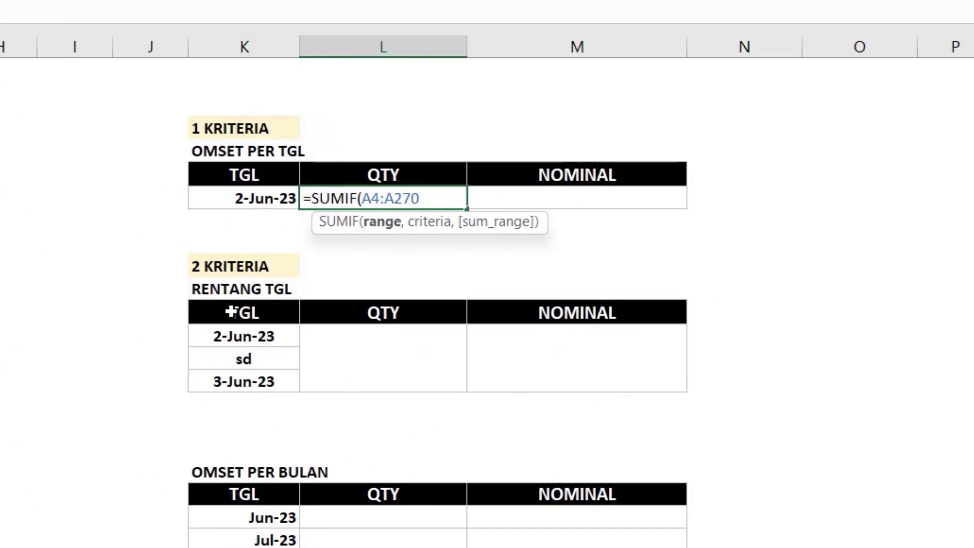
# - Finish the SUMIF with K7 as criterion and E4:E270 as sum range, returning 273
pyautogui.write(',')
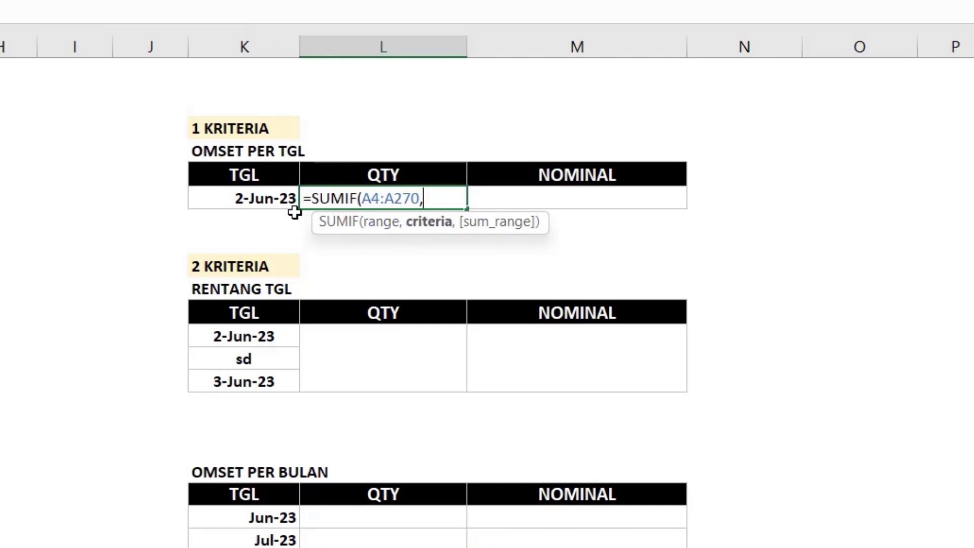
pyautogui.click(264, 198)
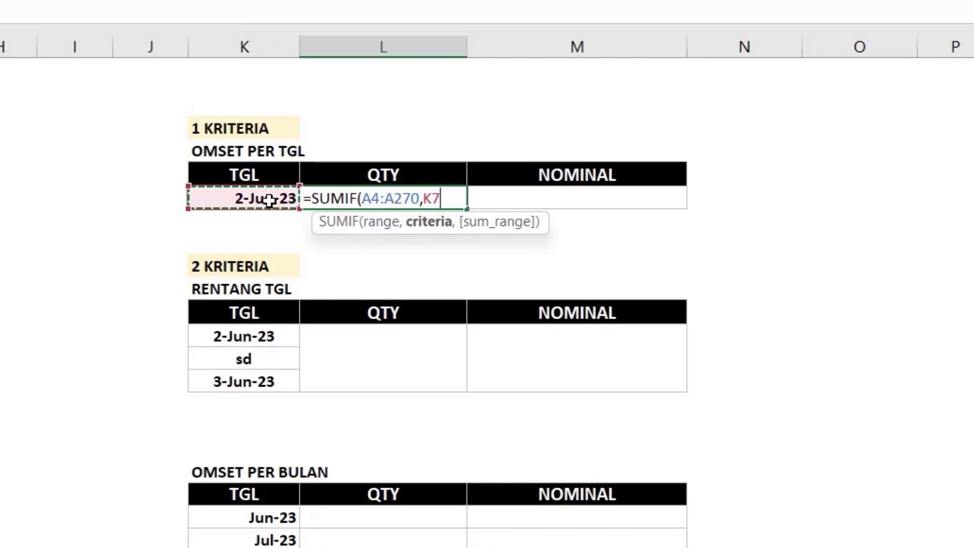
pyautogui.write(',')
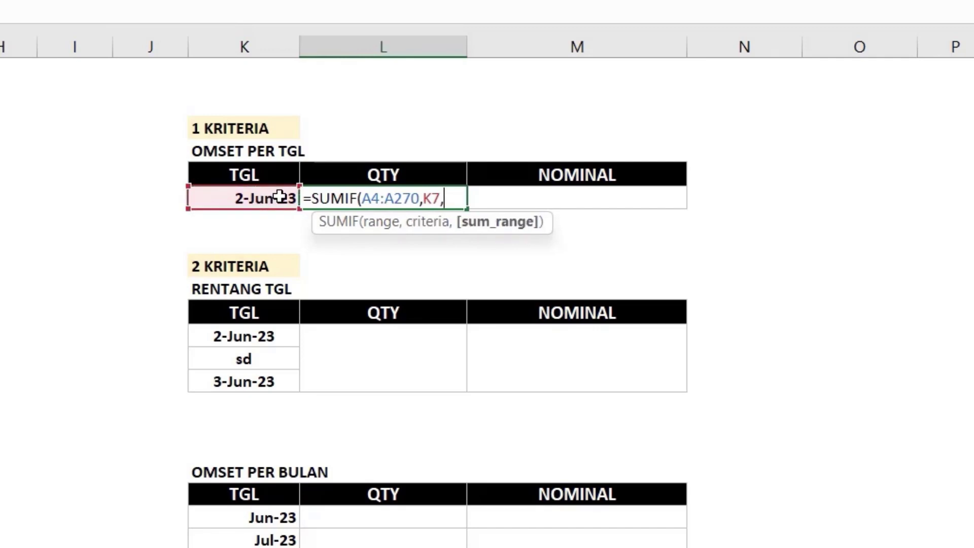
pyautogui.hscroll(-10, 315, 191)
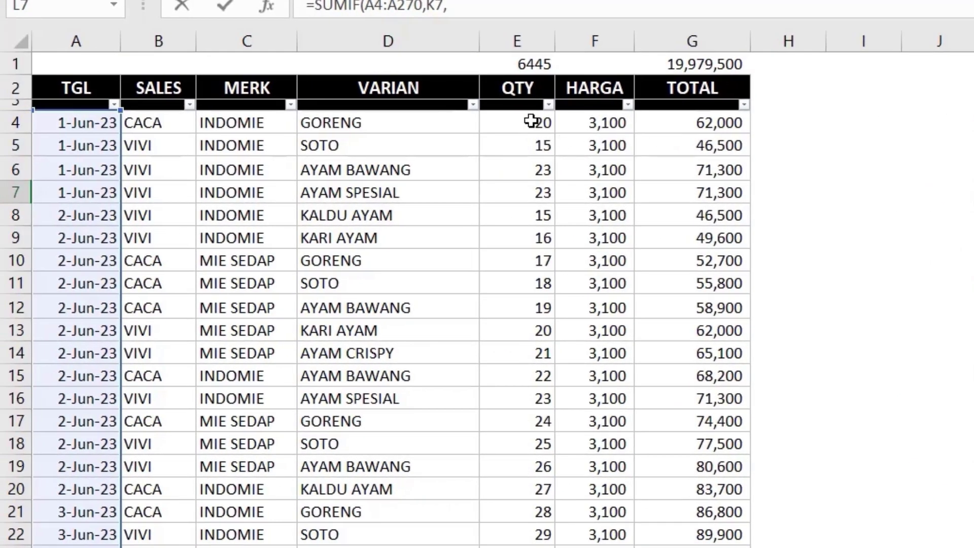
pyautogui.moveTo(524, 124); pyautogui.dragTo(522, 547)
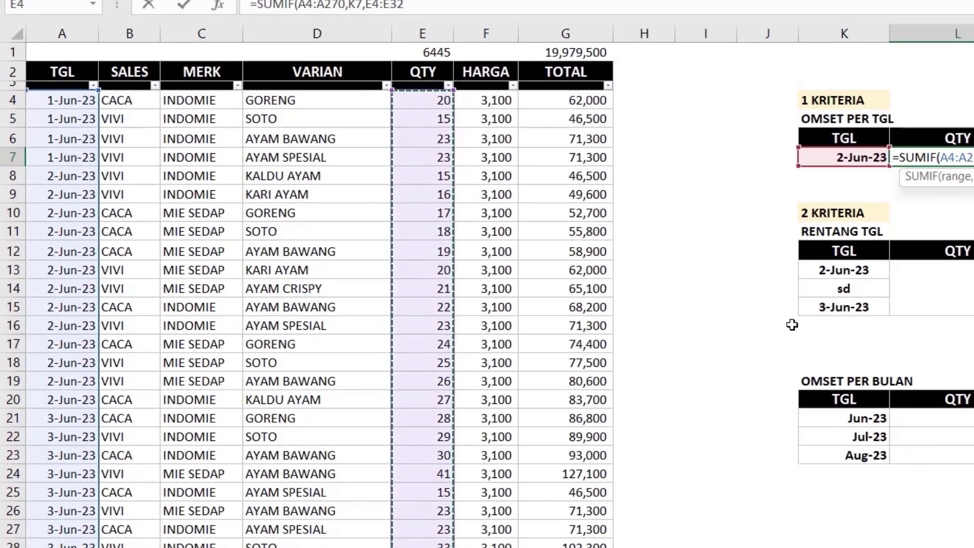
pyautogui.press('BackSpace')
pyautogui.press('BackSpace')
pyautogui.write('270')
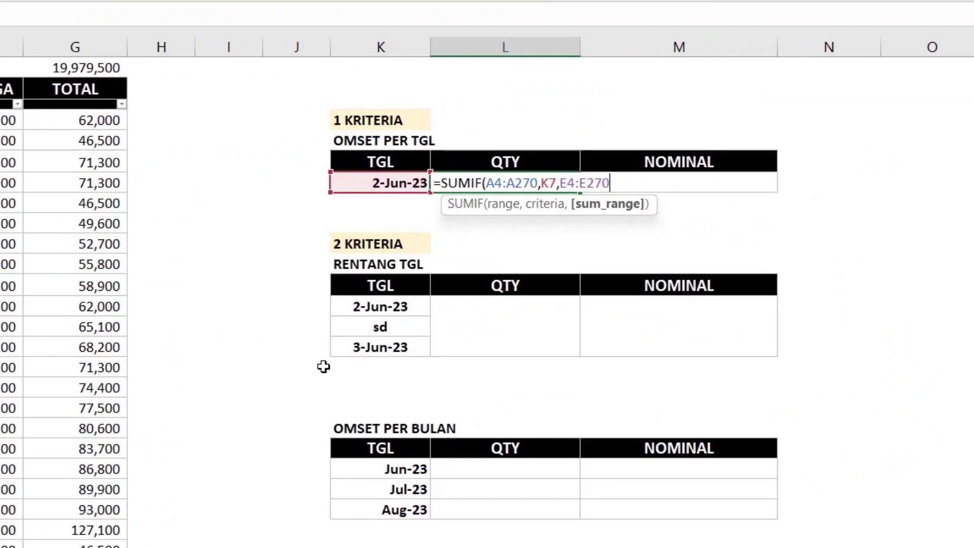
pyautogui.write(')')
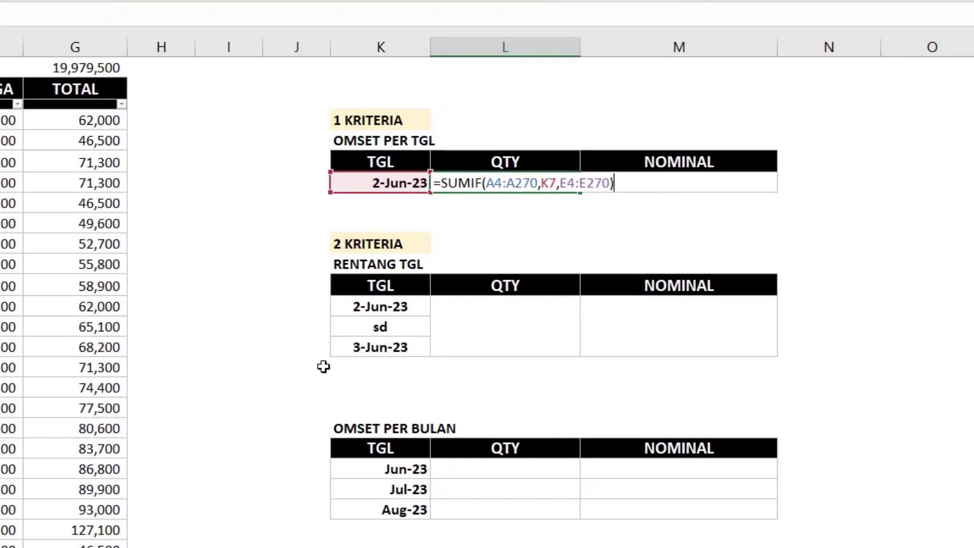
pyautogui.press('Return')
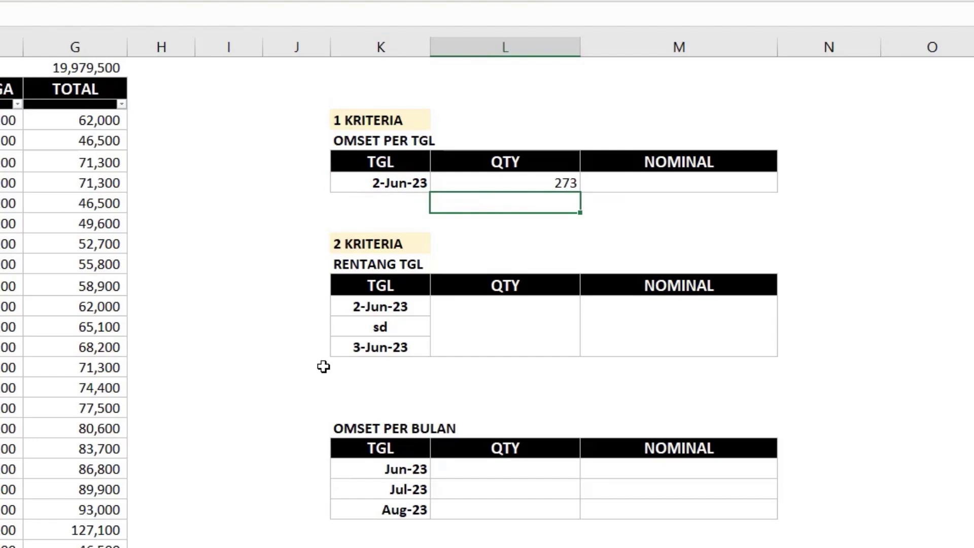
# - Copy the quantity formula into NOMINAL as =SUMIF(A4:A270,K7,G4:G270), giving 846300
pyautogui.click(509, 179)
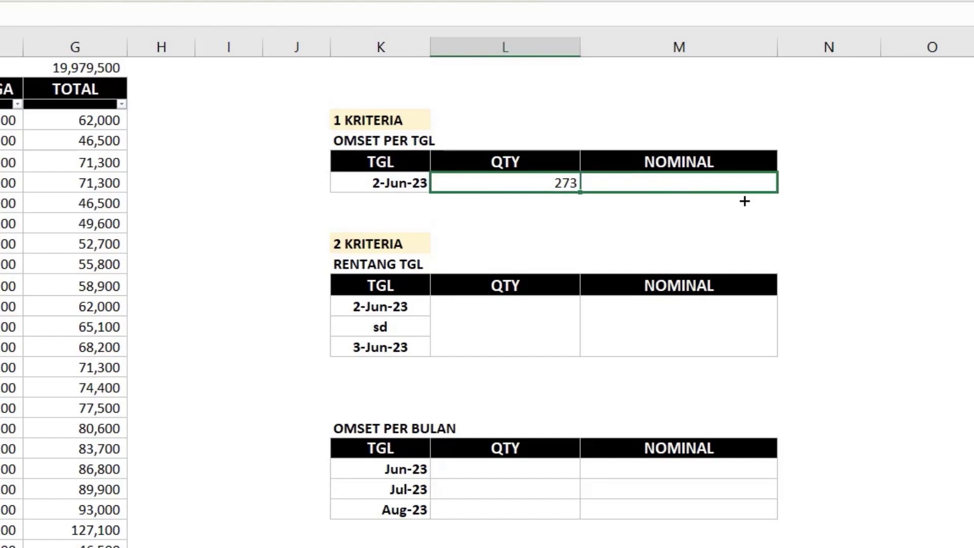
pyautogui.moveTo(582, 195); pyautogui.dragTo(742, 199)
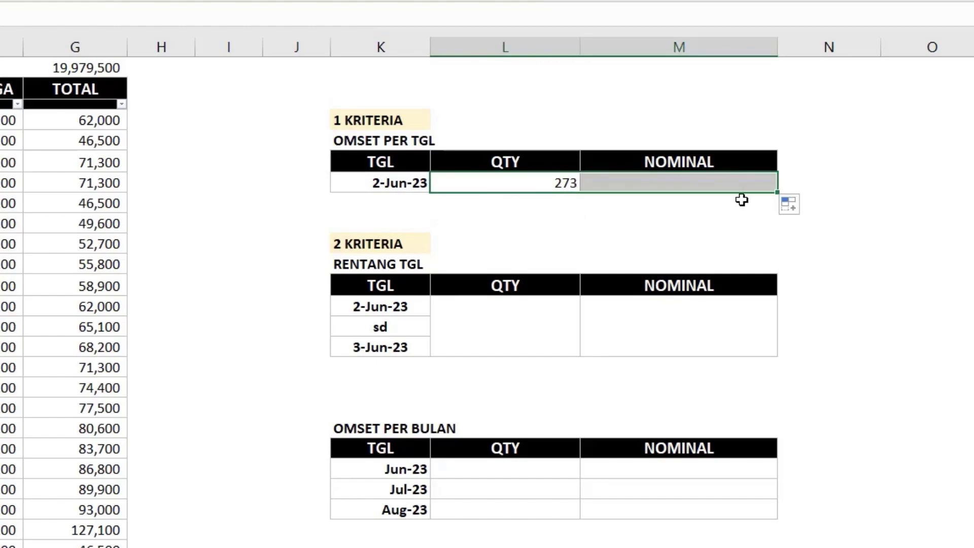
pyautogui.doubleClick(693, 184)
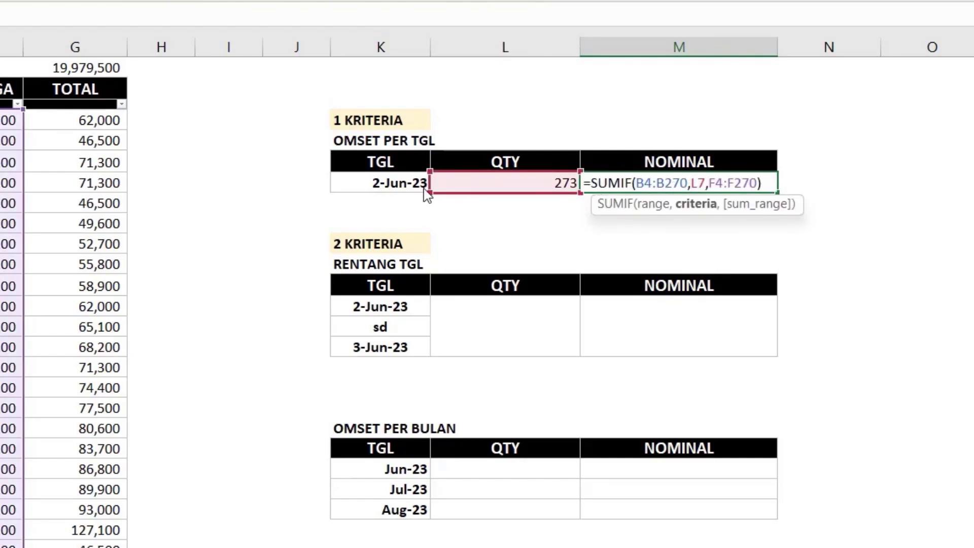
pyautogui.moveTo(452, 194); pyautogui.dragTo(424, 189)
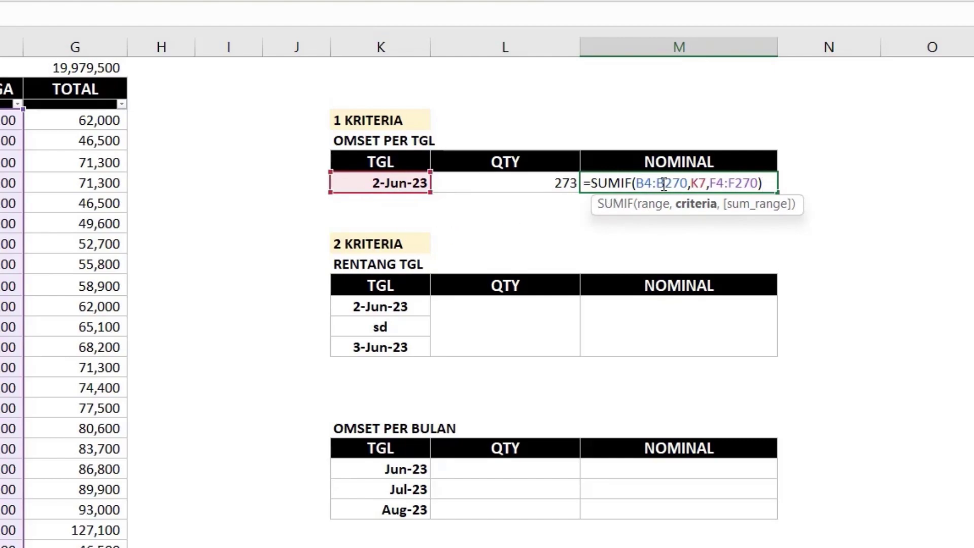
pyautogui.click(653, 204)
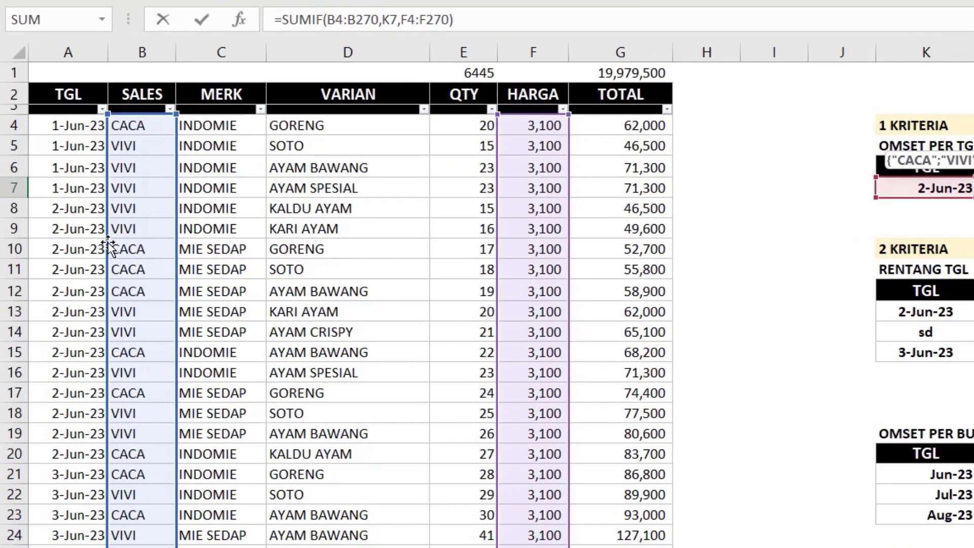
pyautogui.moveTo(108, 247); pyautogui.dragTo(55, 249)
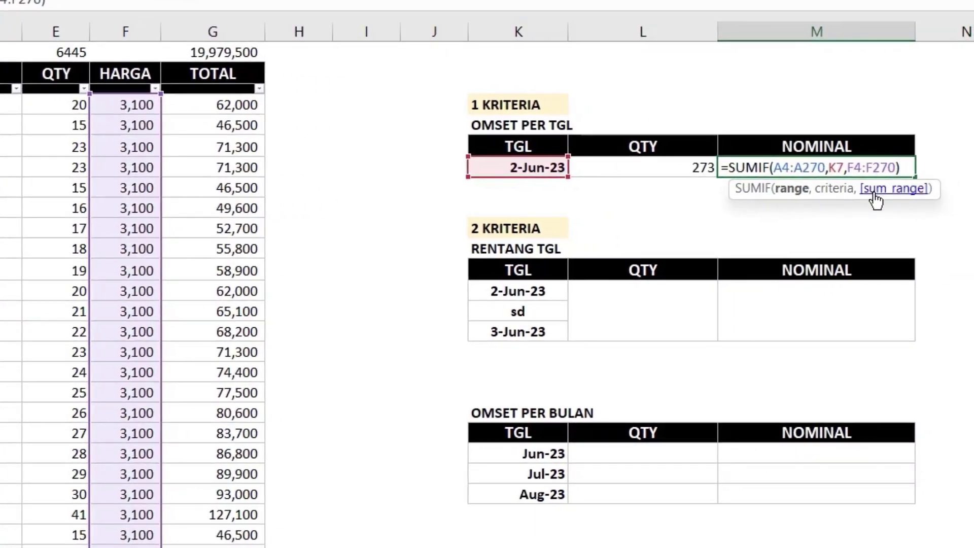
pyautogui.click(875, 193)
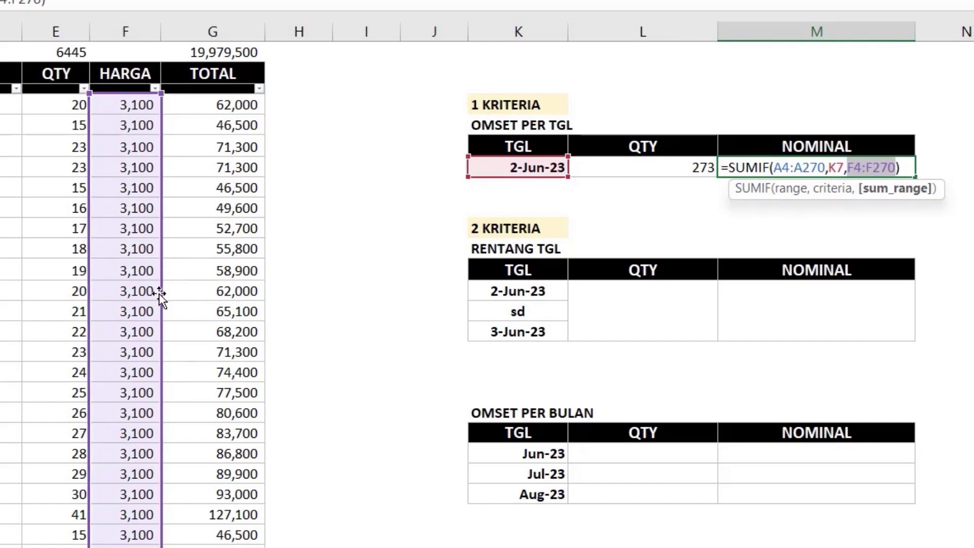
pyautogui.moveTo(159, 293); pyautogui.dragTo(174, 294)
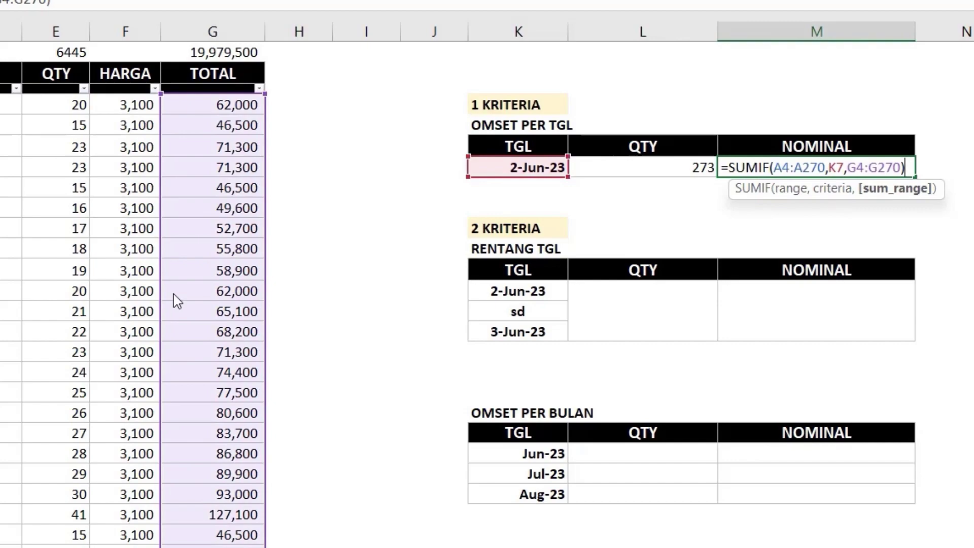
pyautogui.press('Return')
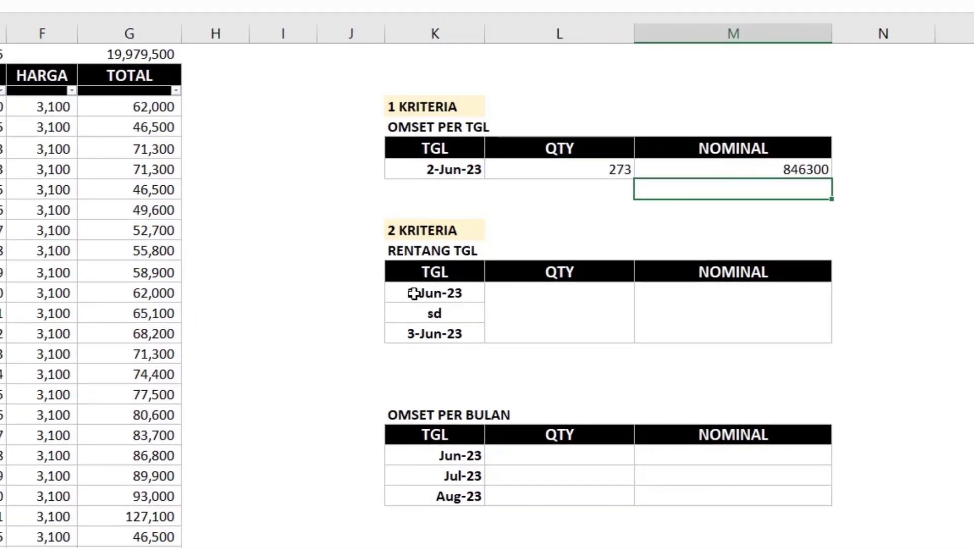
pyautogui.rightClick(594, 173)
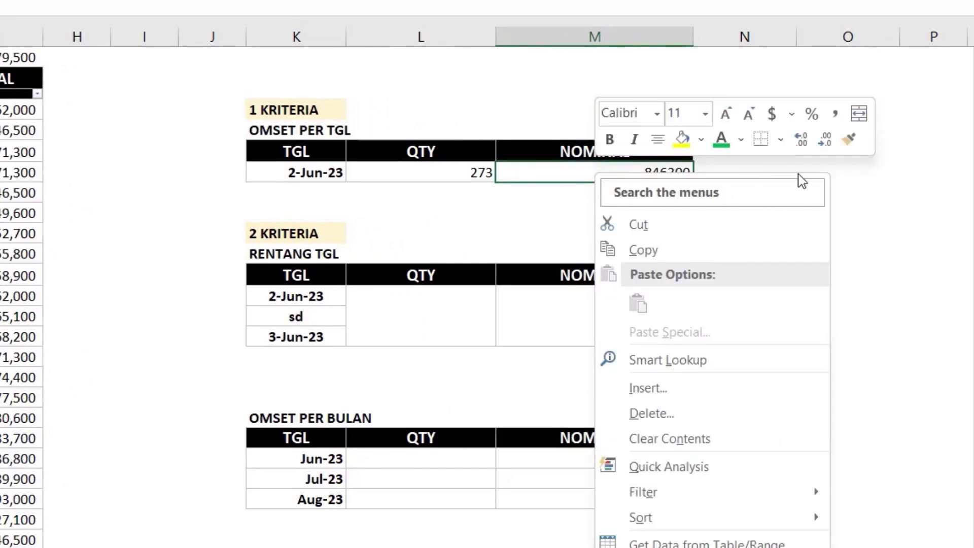
pyautogui.click(834, 114)
pyautogui.click(836, 141)
pyautogui.click(836, 141)
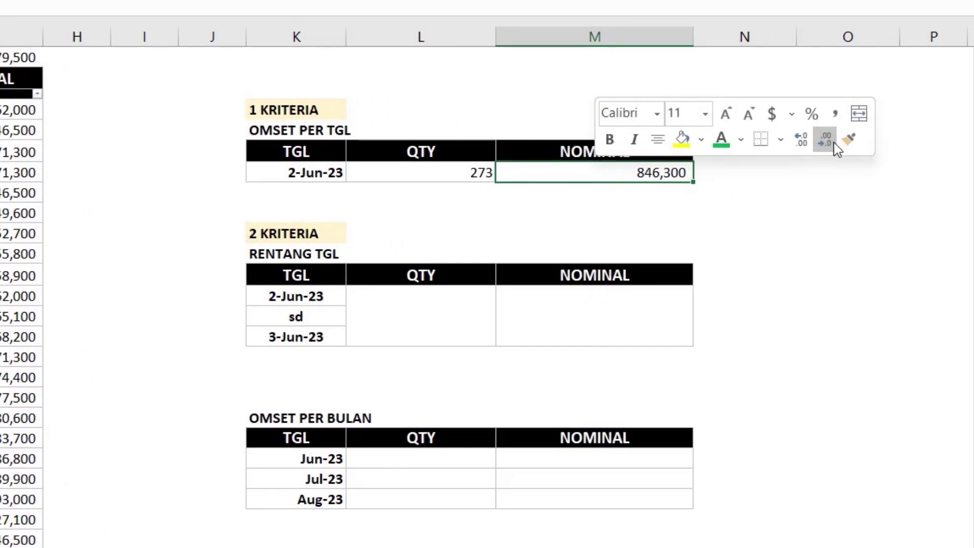
pyautogui.click(668, 224)
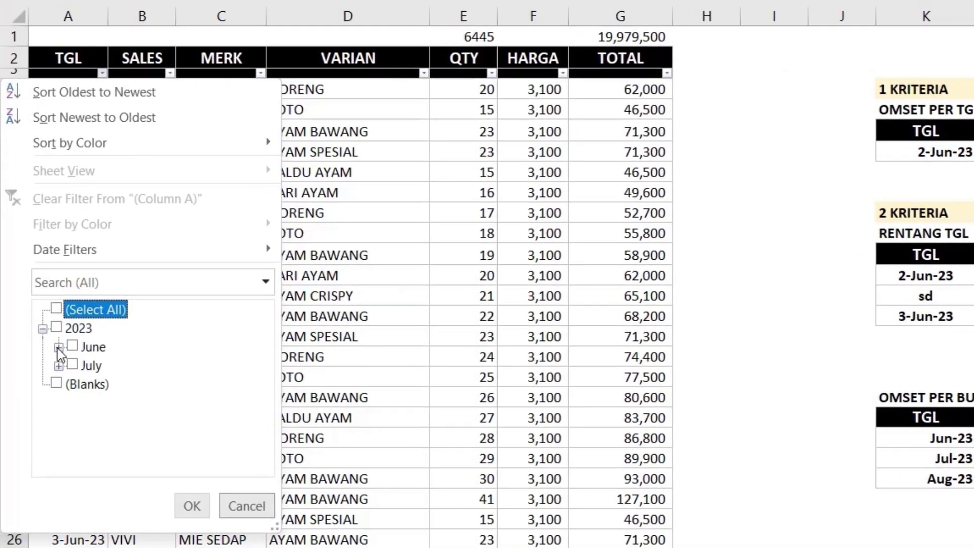
pyautogui.click(58, 345)
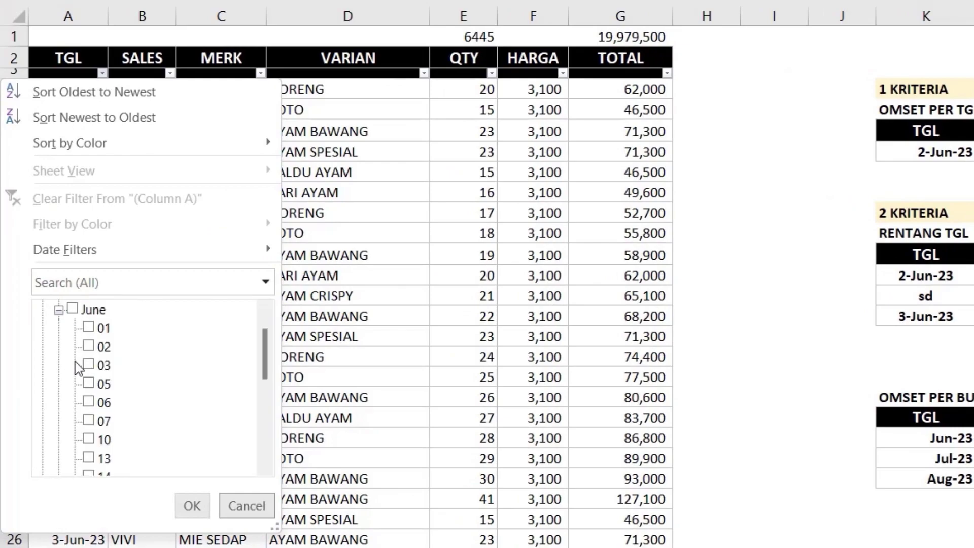
pyautogui.click(102, 347)
pyautogui.click(191, 507)
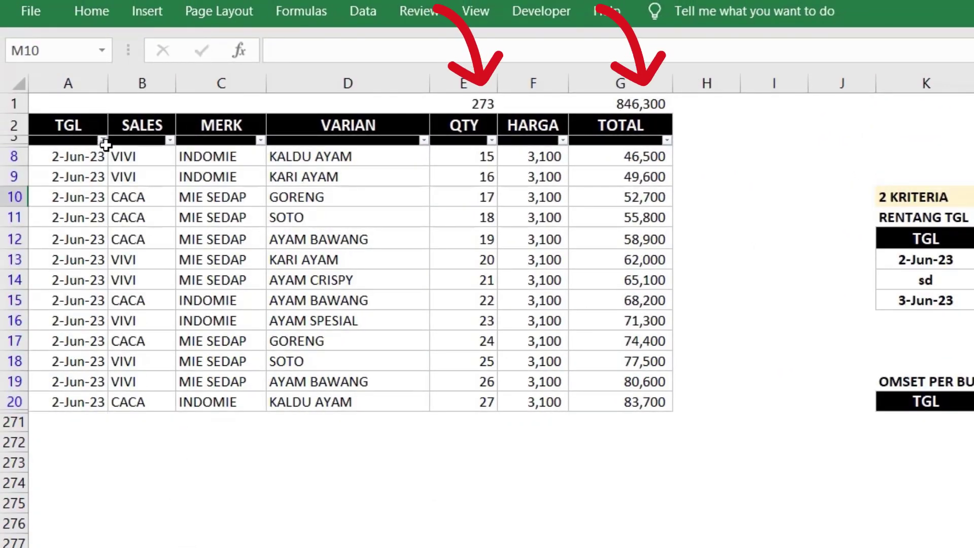
pyautogui.click(102, 140)
pyautogui.click(85, 379)
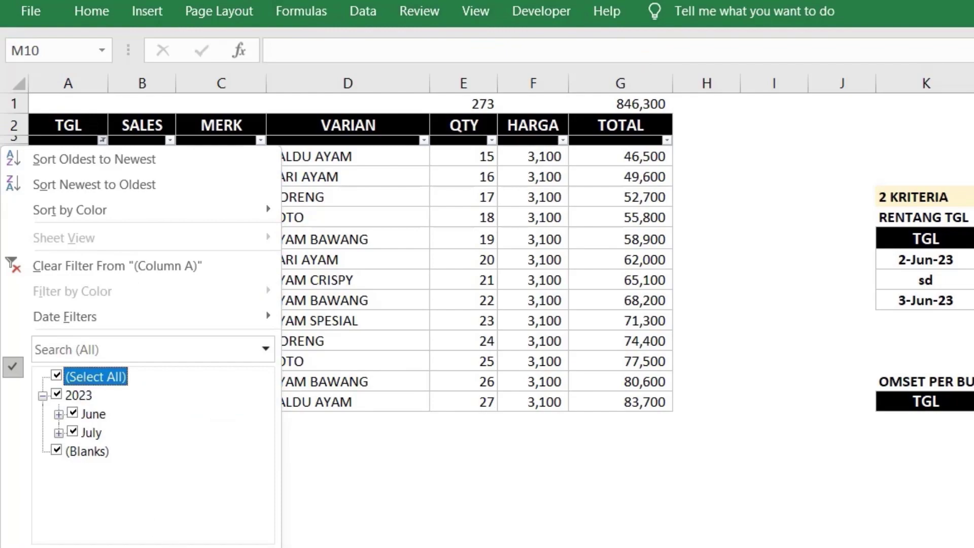
pyautogui.press('Return')
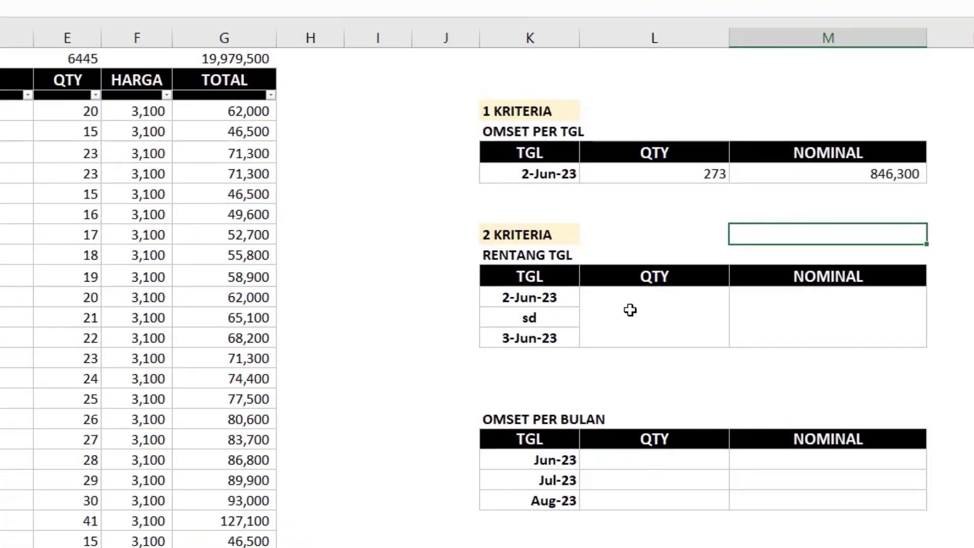
# - Begin =SUMIFS in the RENTANG TGL QTY cell with sum range E4:E270 and criteria range A4:A270
pyautogui.click(496, 304)
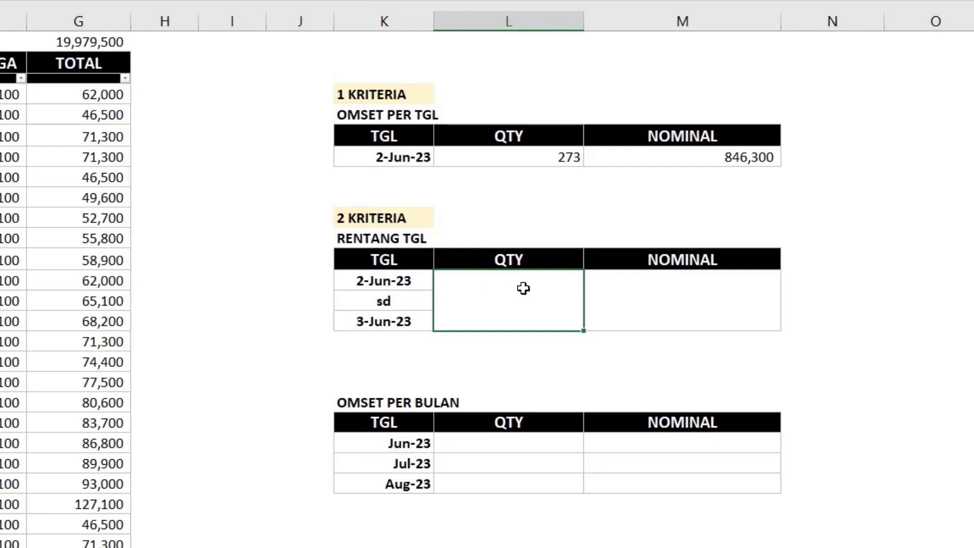
pyautogui.write('=SUMI')
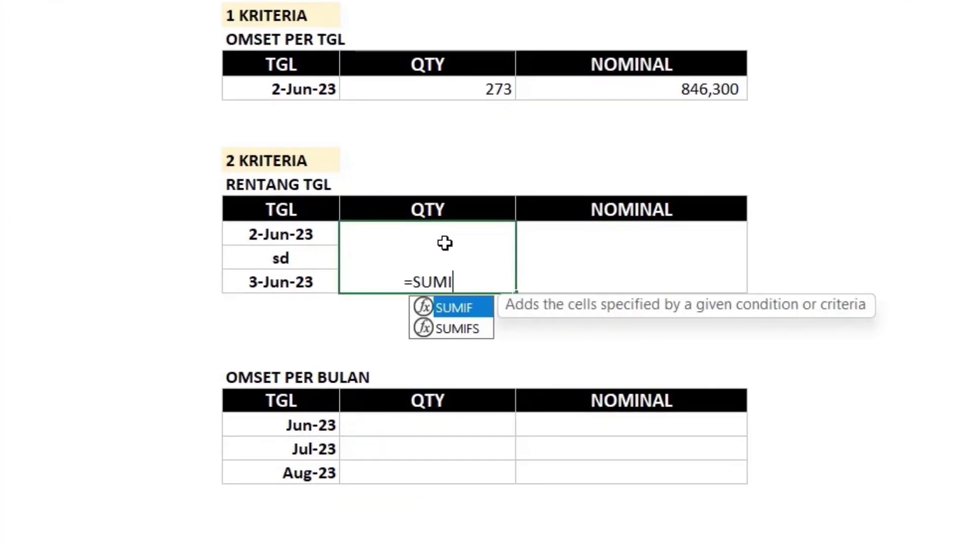
pyautogui.write('FS(')
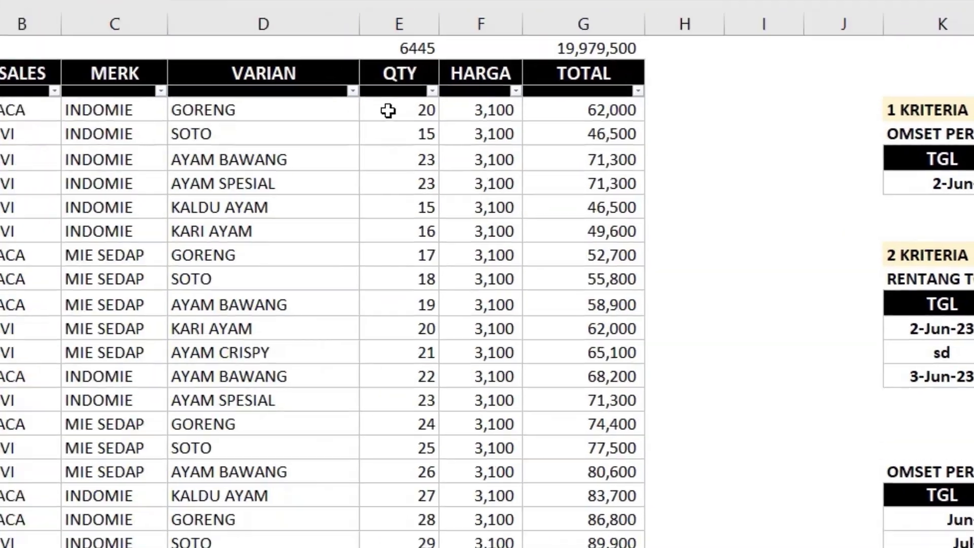
pyautogui.click(534, 126)
pyautogui.moveTo(534, 127); pyautogui.dragTo(543, 546)
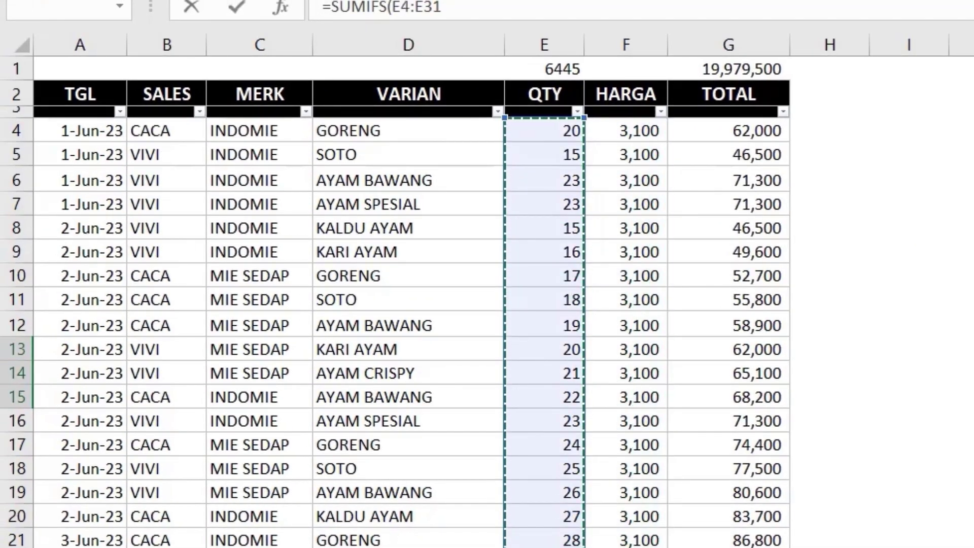
pyautogui.press('BackSpace')
pyautogui.write('70')
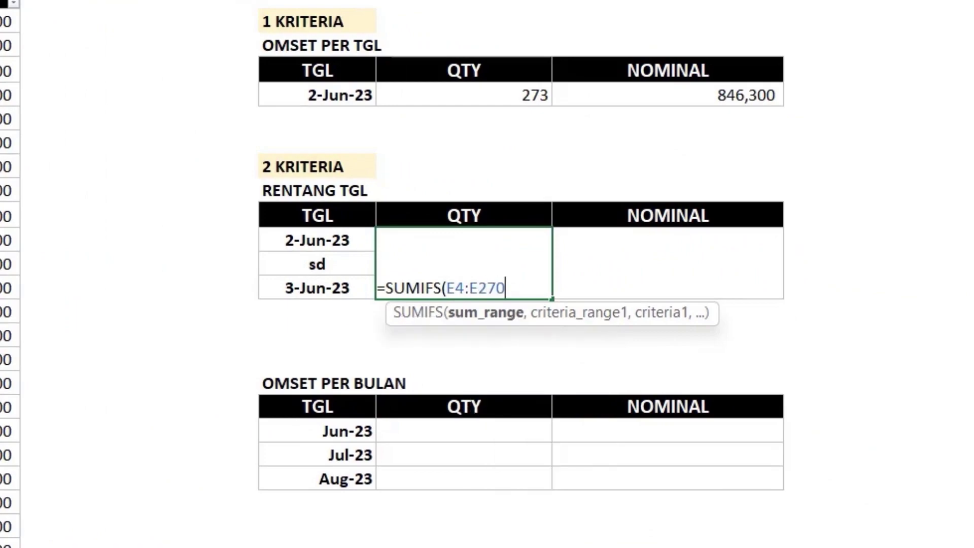
pyautogui.write(',')
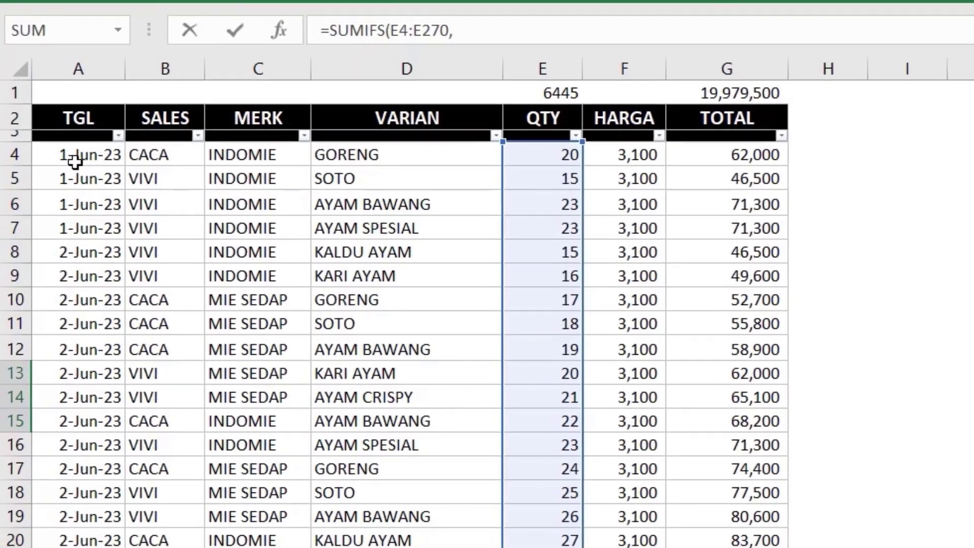
pyautogui.moveTo(76, 158)
pyautogui.mouseDown()
pyautogui.moveTo(76, 547)
pyautogui.moveTo(76, 538)
pyautogui.mouseUp()
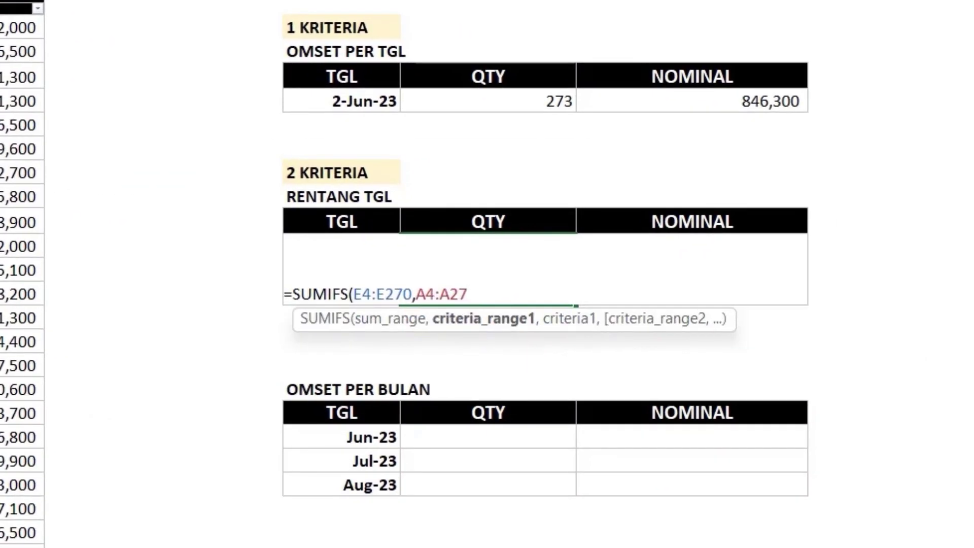
pyautogui.write('0')
pyautogui.write(',')
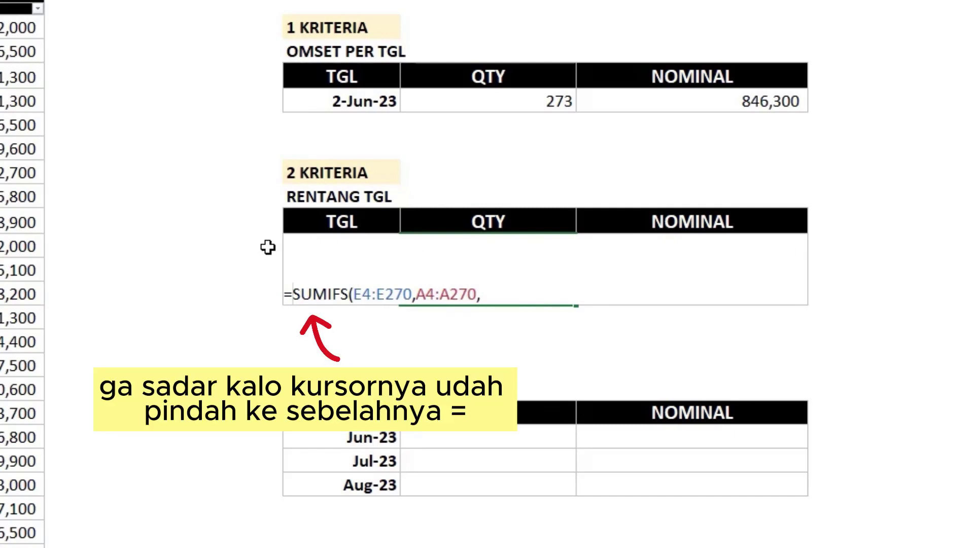
# - Add the first criterion ">="&K13 for the start date
pyautogui.click(268, 248)
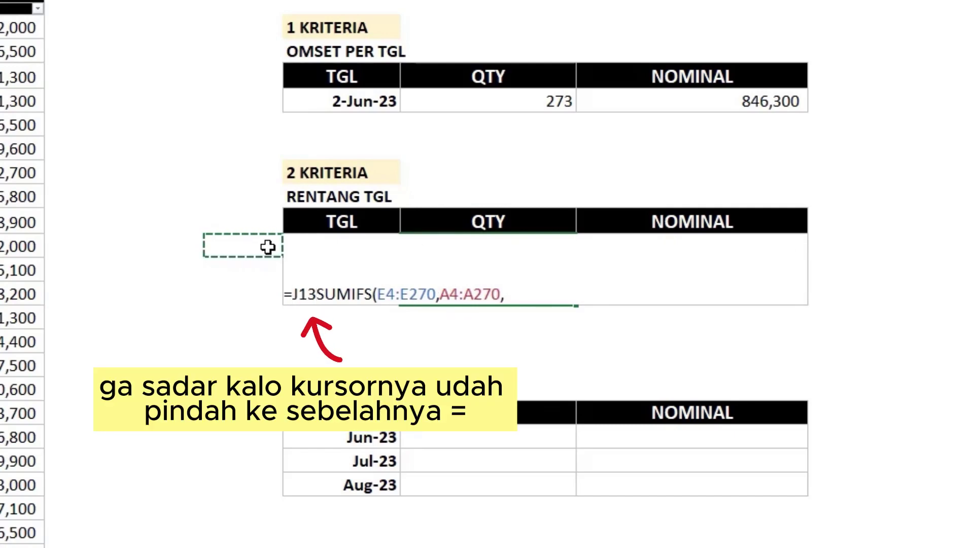
pyautogui.press('Right')
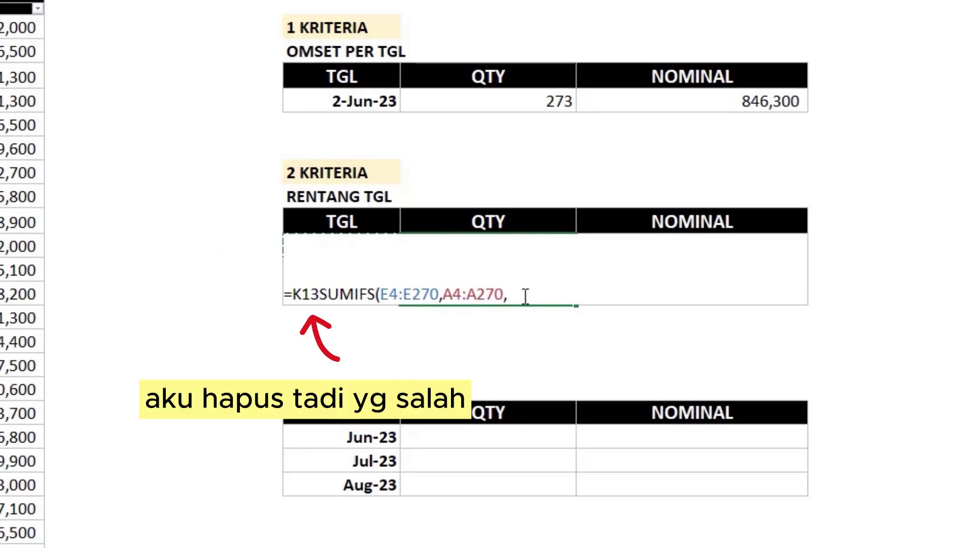
pyautogui.press('BackSpace')
pyautogui.press('BackSpace')
pyautogui.press('BackSpace')
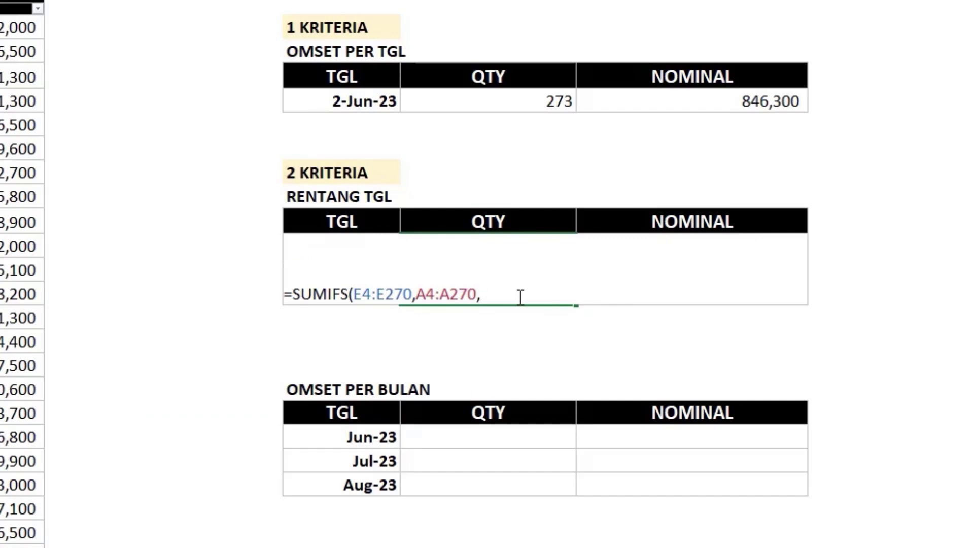
pyautogui.click(262, 238)
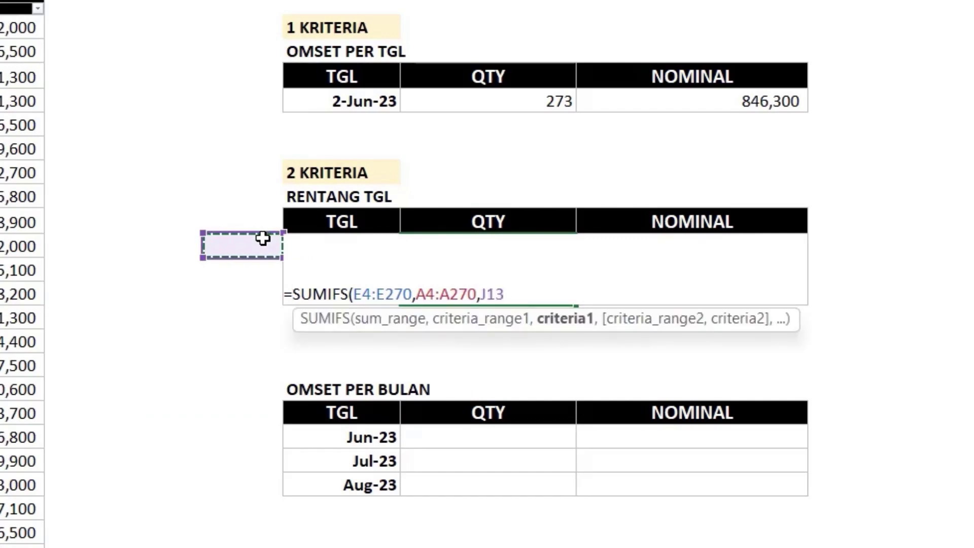
pyautogui.press('Right')
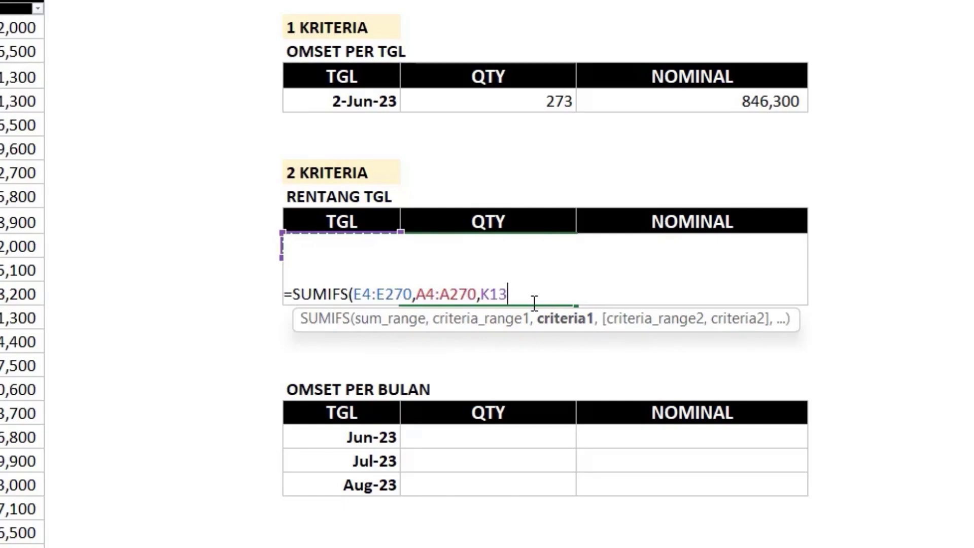
pyautogui.click(482, 294)
pyautogui.write('"')
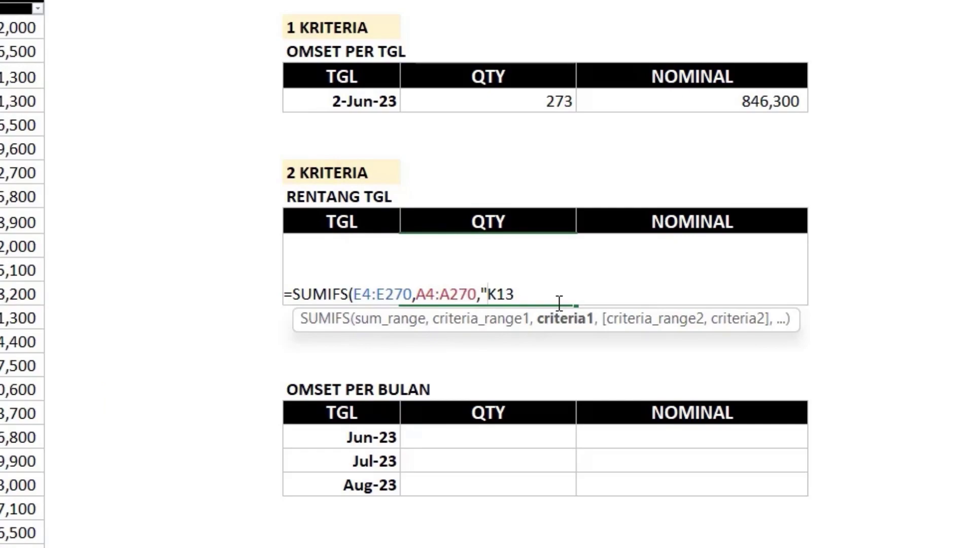
pyautogui.write('>=')
pyautogui.write('"&')
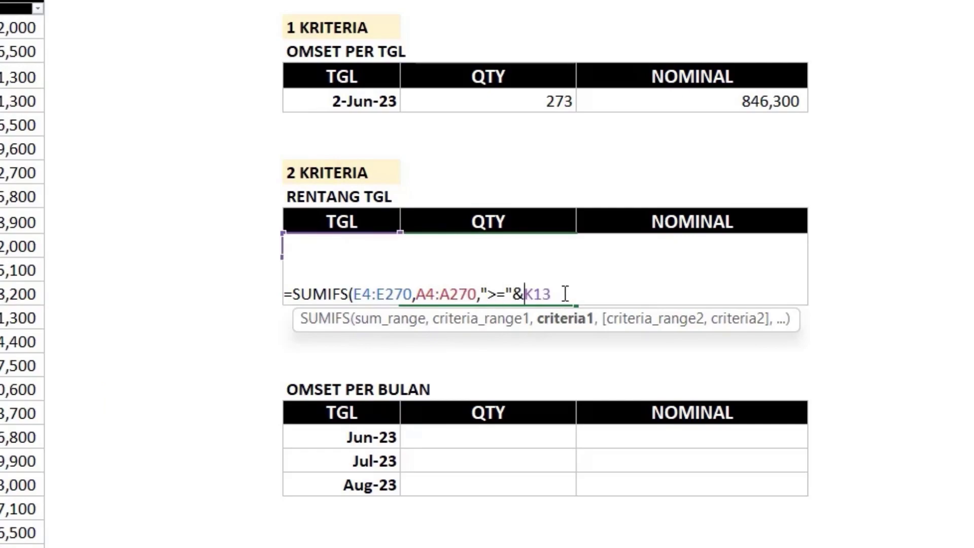
pyautogui.click(564, 295)
pyautogui.write(',')
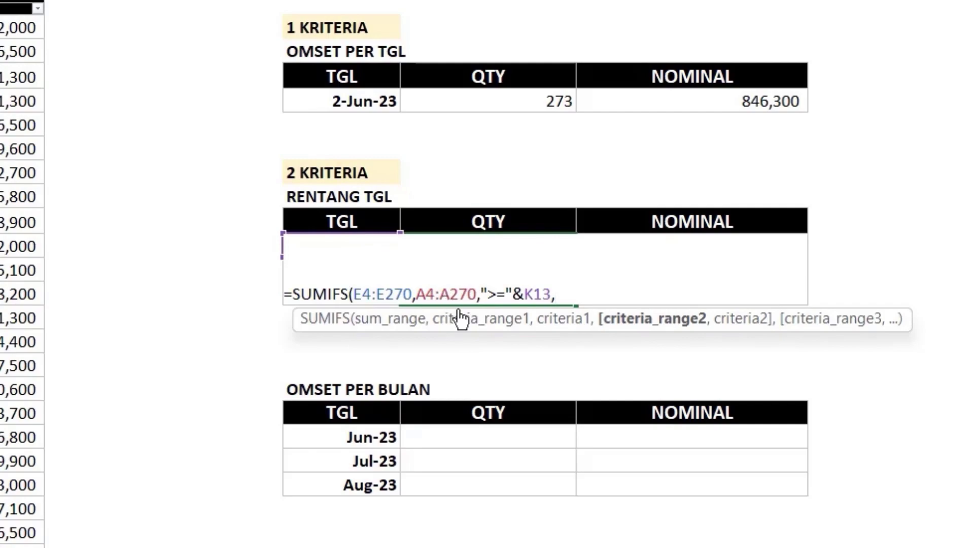
# - Reuse A4:A270 with criterion "<="&K15 and close the SUMIFS parenthesis
pyautogui.moveTo(420, 294); pyautogui.dragTo(477, 294)
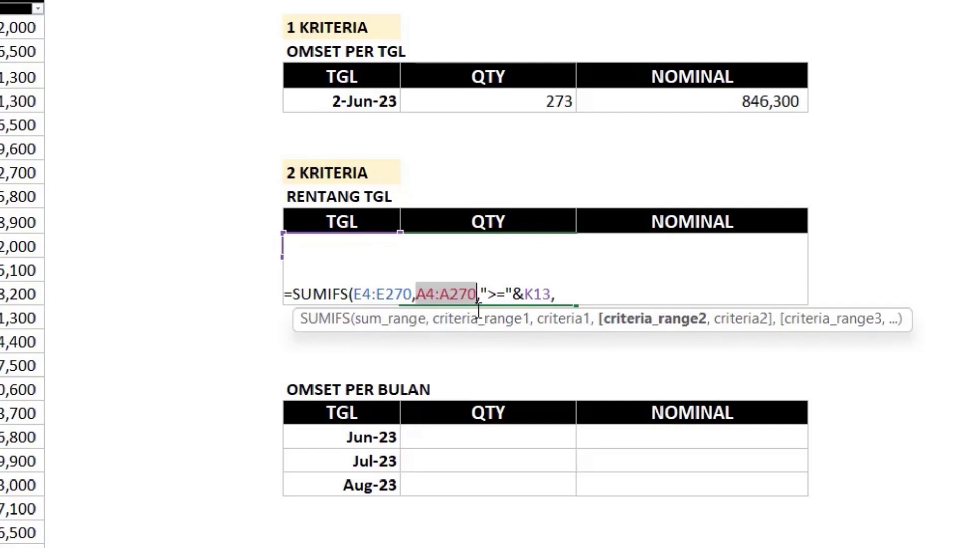
pyautogui.click(572, 299)
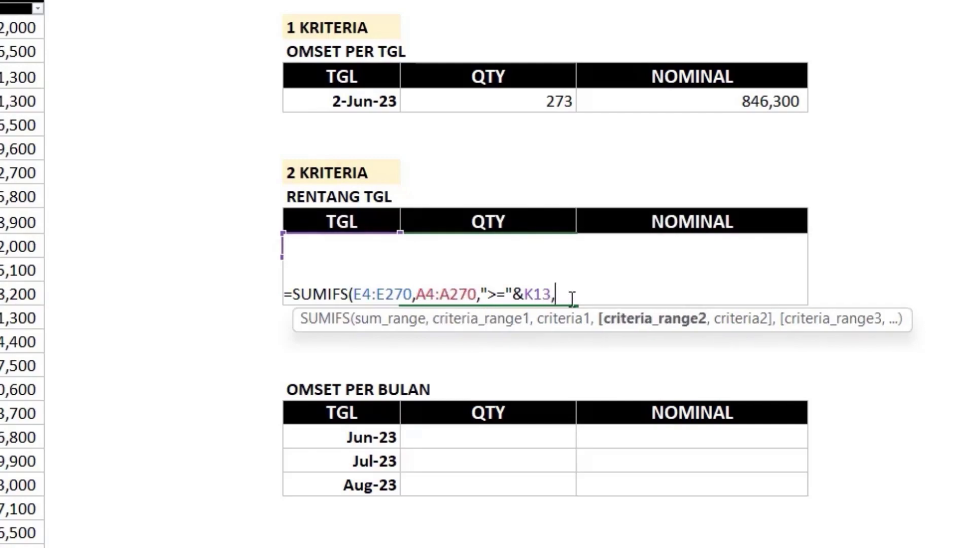
pyautogui.hotkey('ctrl', 'v')
pyautogui.write(',')
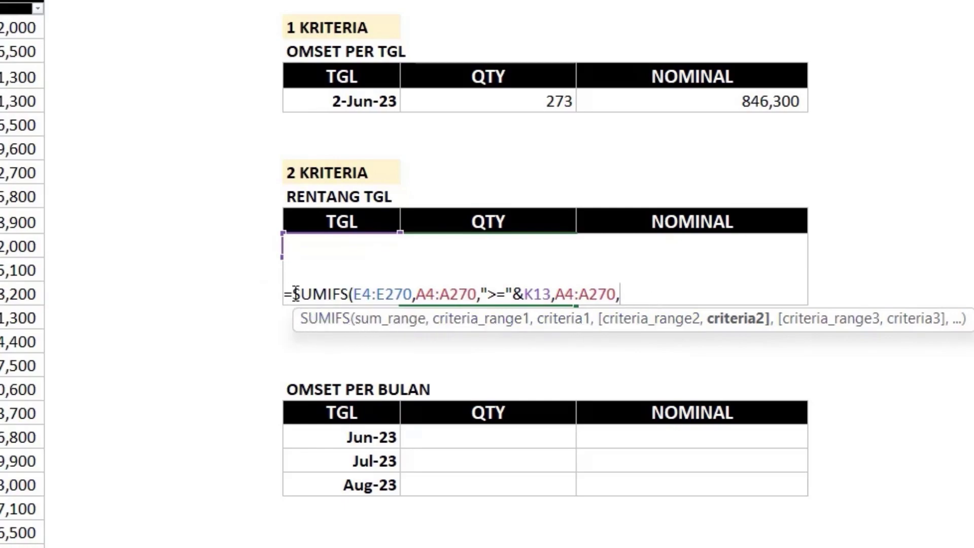
pyautogui.click(270, 296)
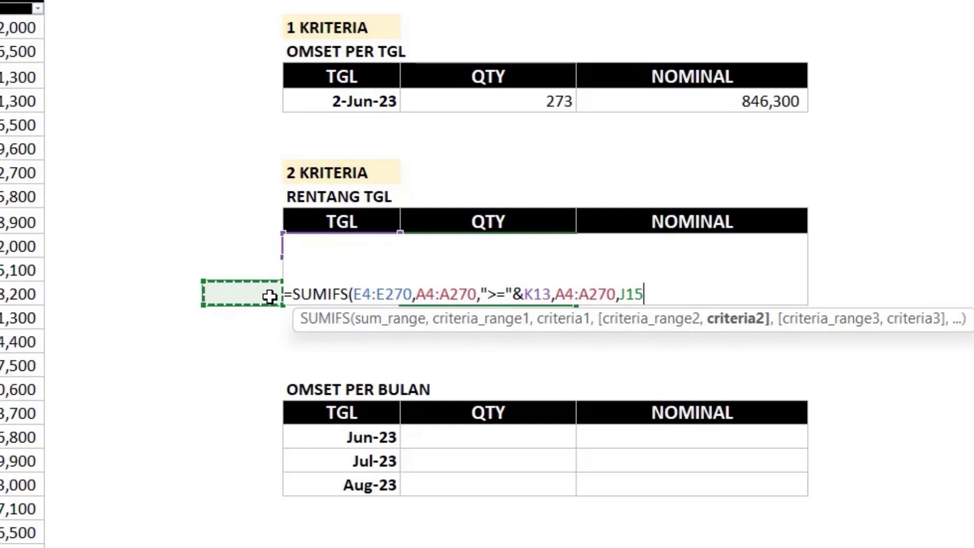
pyautogui.press('Right')
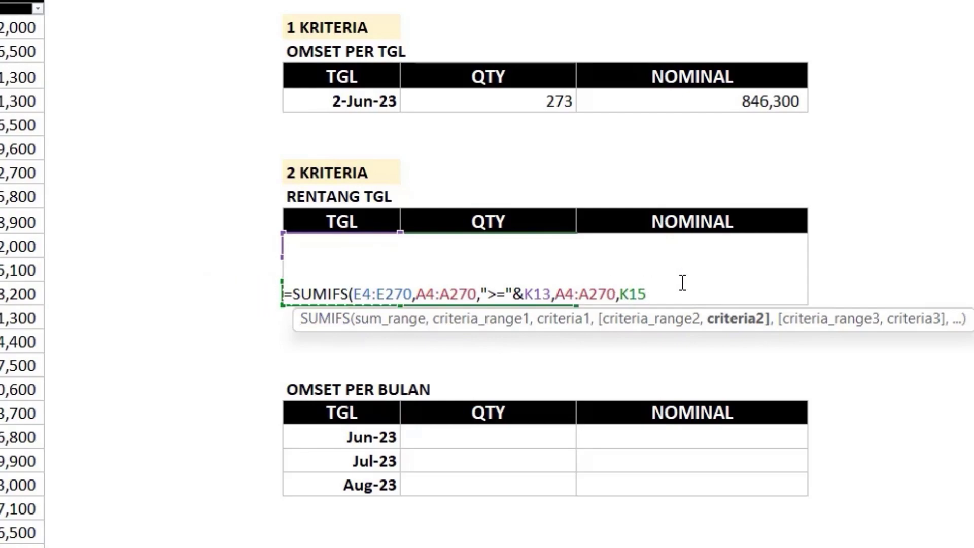
pyautogui.click(622, 299)
pyautogui.write('"')
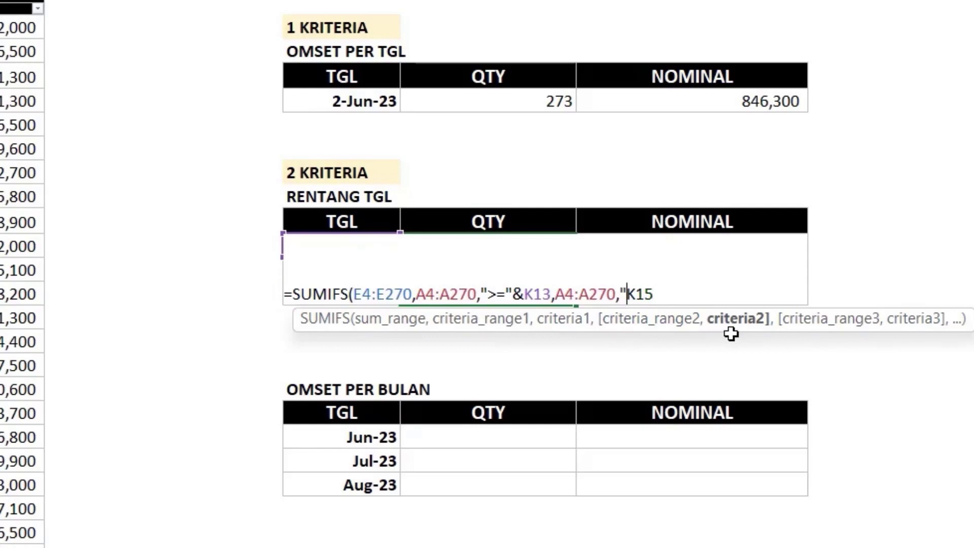
pyautogui.write('<=')
pyautogui.write('"&')
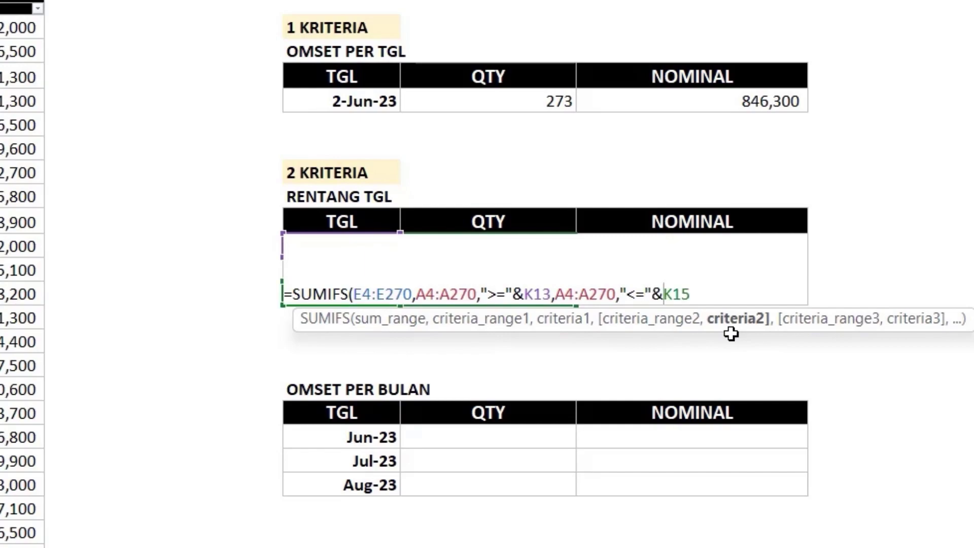
pyautogui.click(694, 293)
pyautogui.write(')')
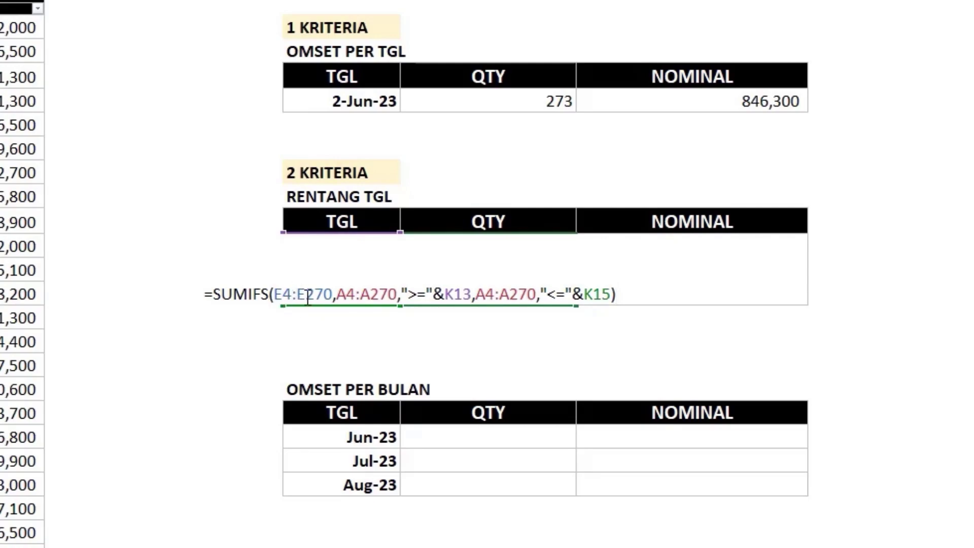
pyautogui.click(292, 294)
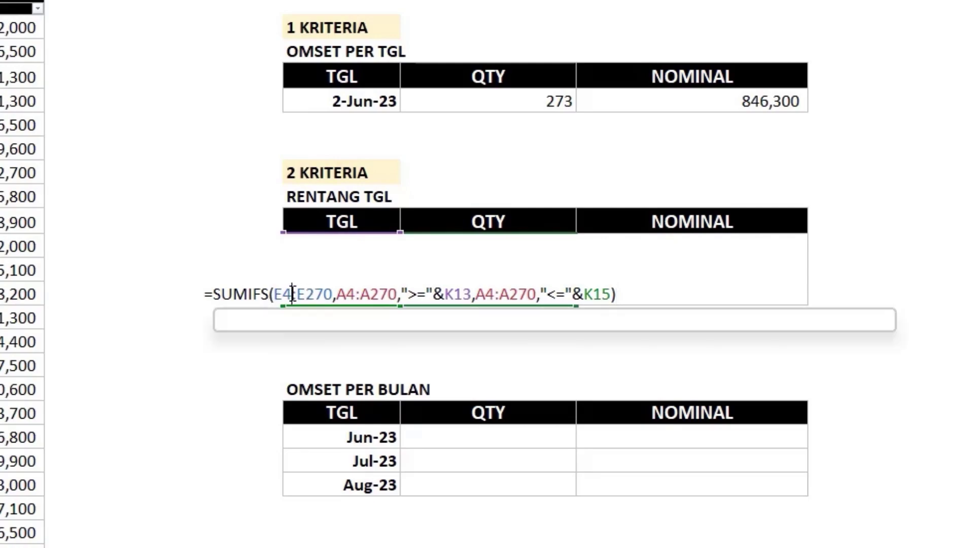
pyautogui.click(309, 330)
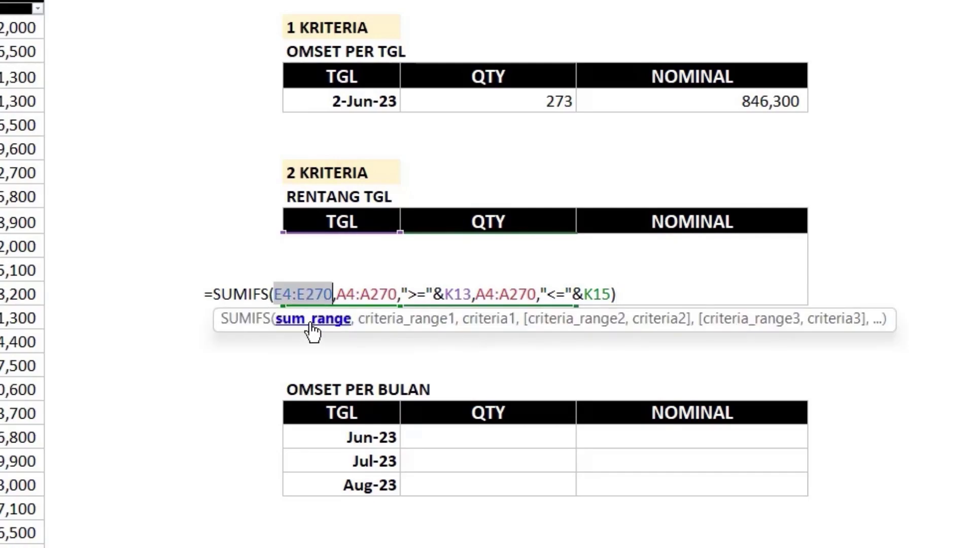
pyautogui.click(375, 323)
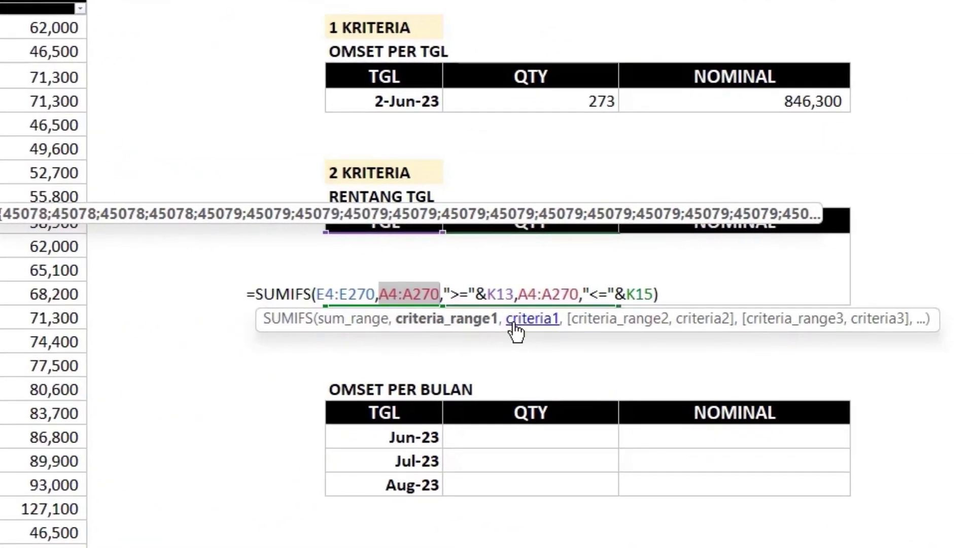
pyautogui.click(515, 324)
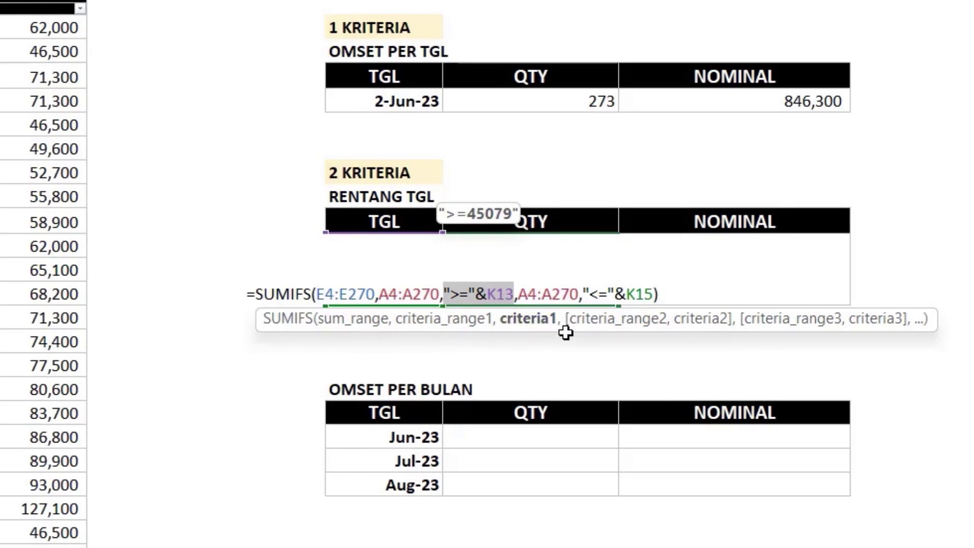
pyautogui.click(602, 325)
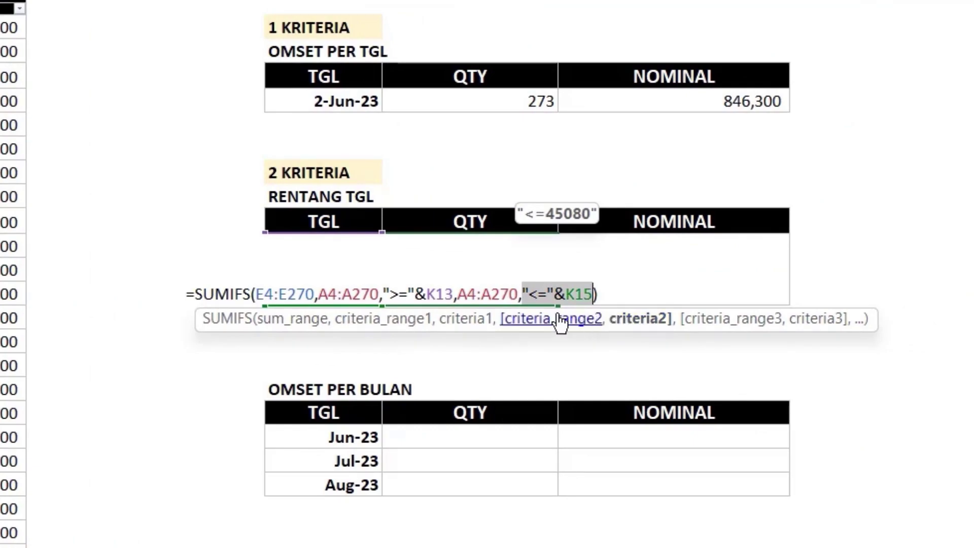
pyautogui.click(429, 297)
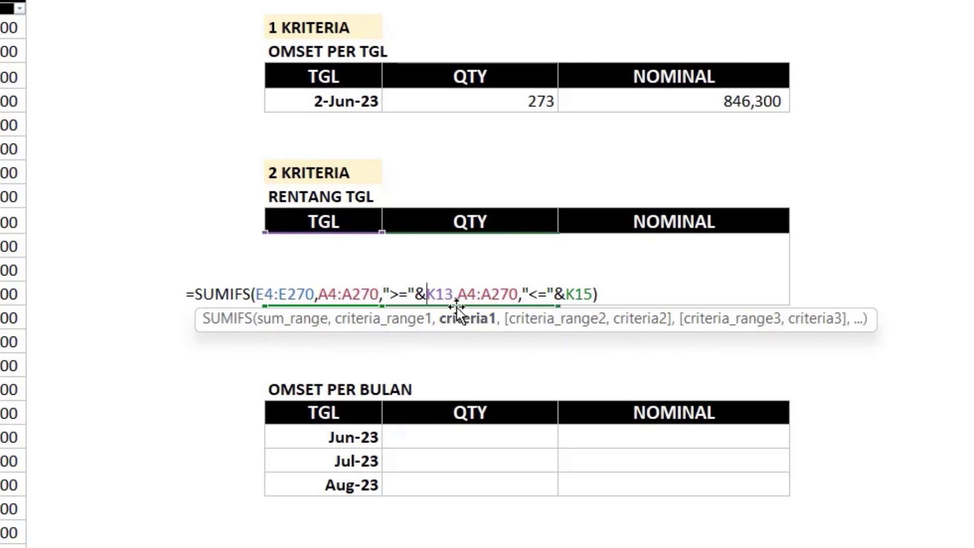
# - Make $K13, $K15 and both $A$4:$A$270 ranges absolute and commit, giving 548
pyautogui.write('$')
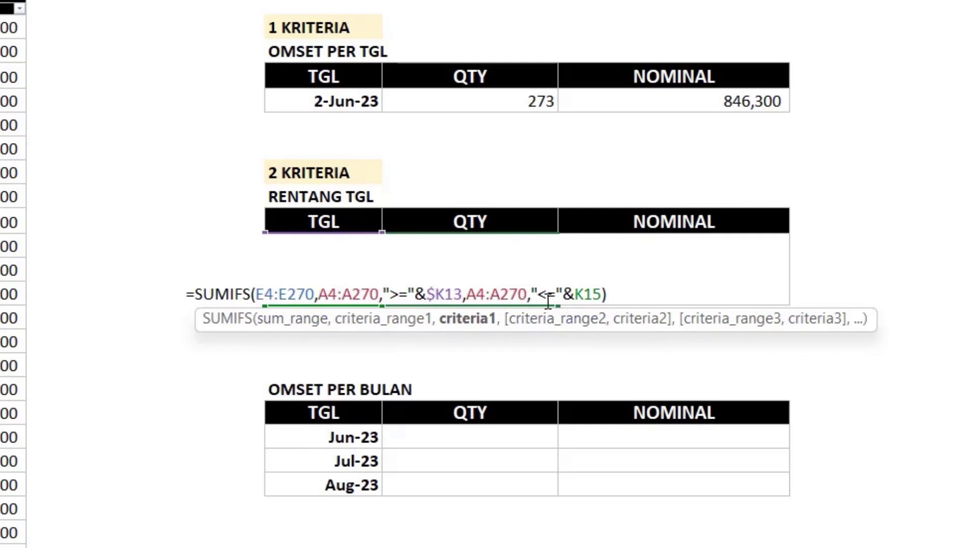
pyautogui.click(576, 293)
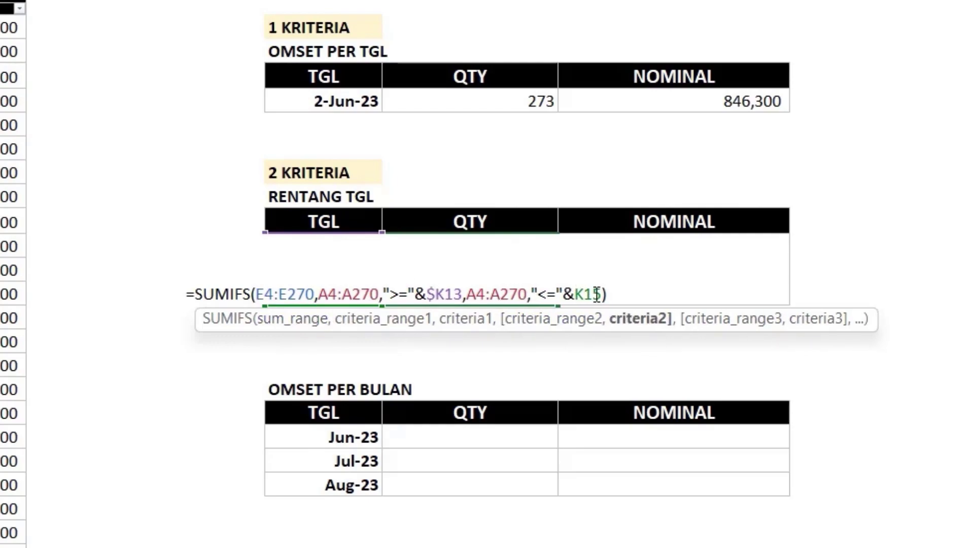
pyautogui.write('$')
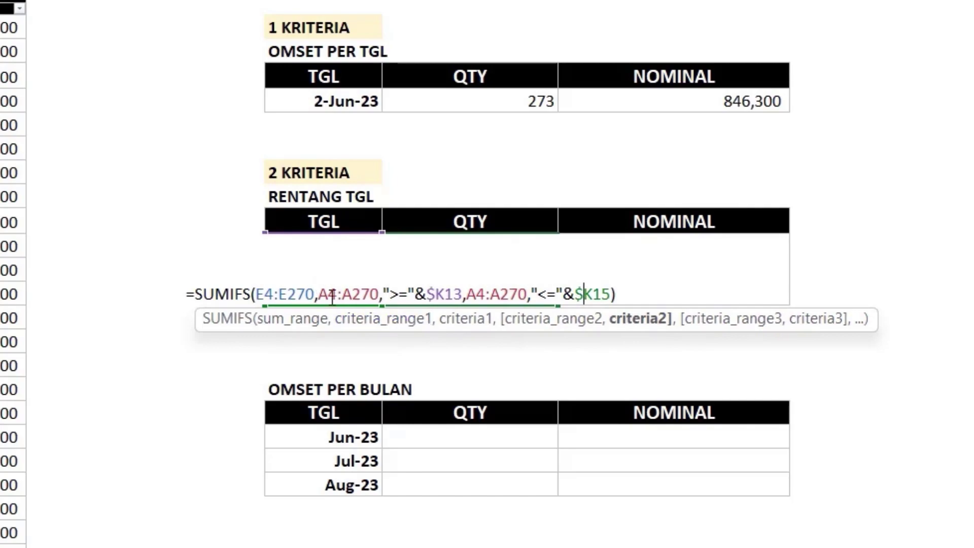
pyautogui.moveTo(323, 293); pyautogui.dragTo(365, 300)
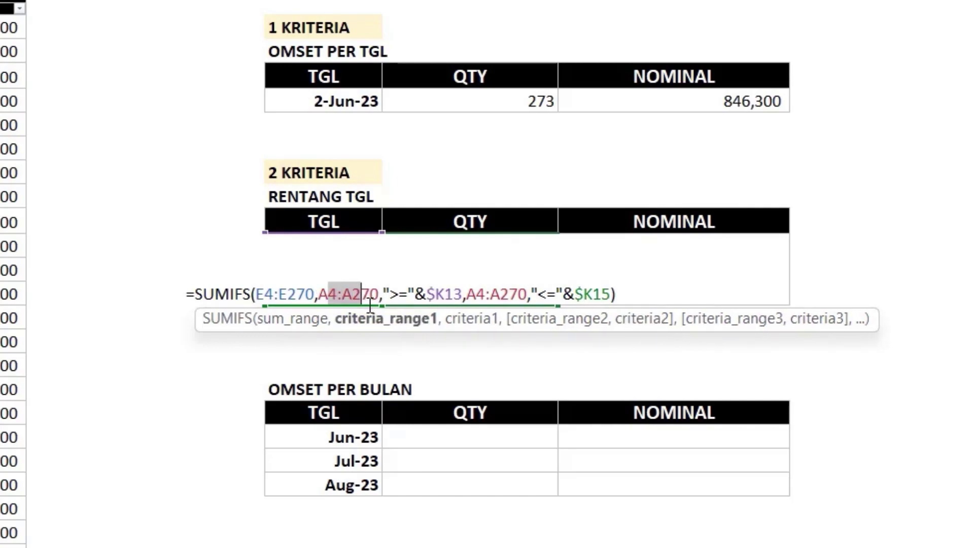
pyautogui.press('F4')
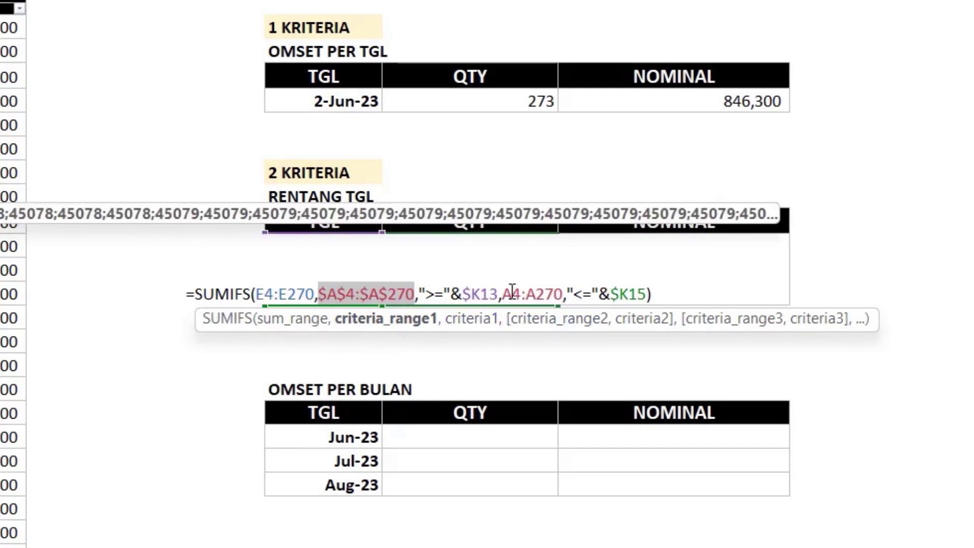
pyautogui.moveTo(511, 295); pyautogui.dragTo(546, 299)
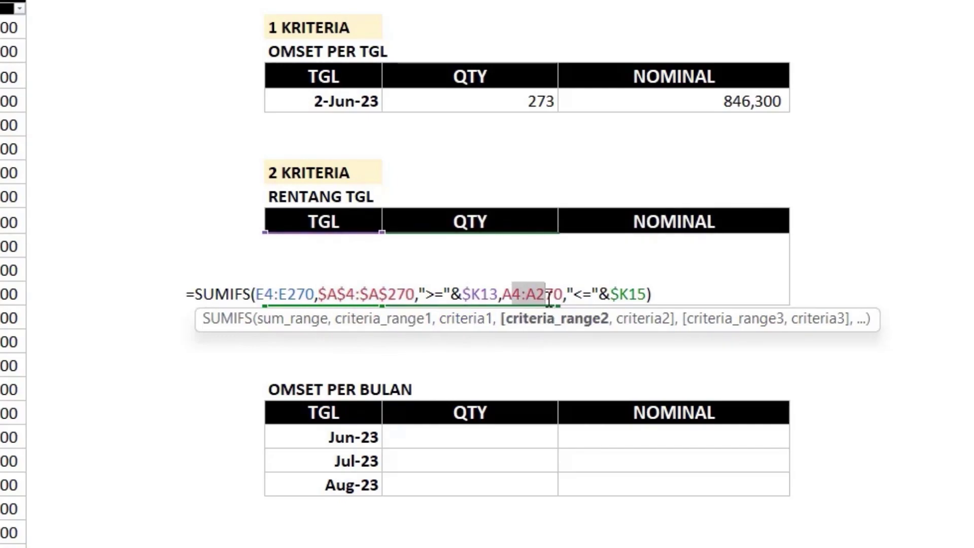
pyautogui.press('F4')
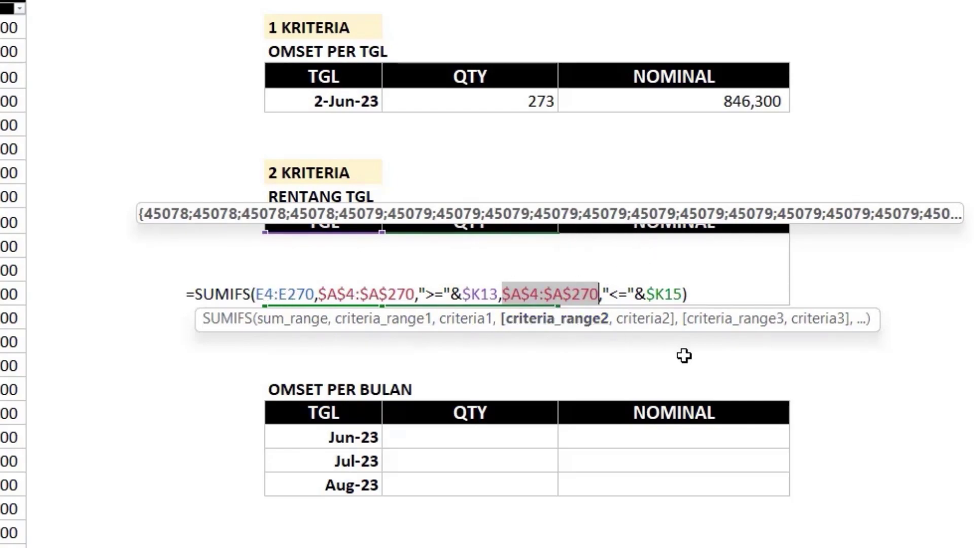
pyautogui.press('Return')
pyautogui.click(501, 274)
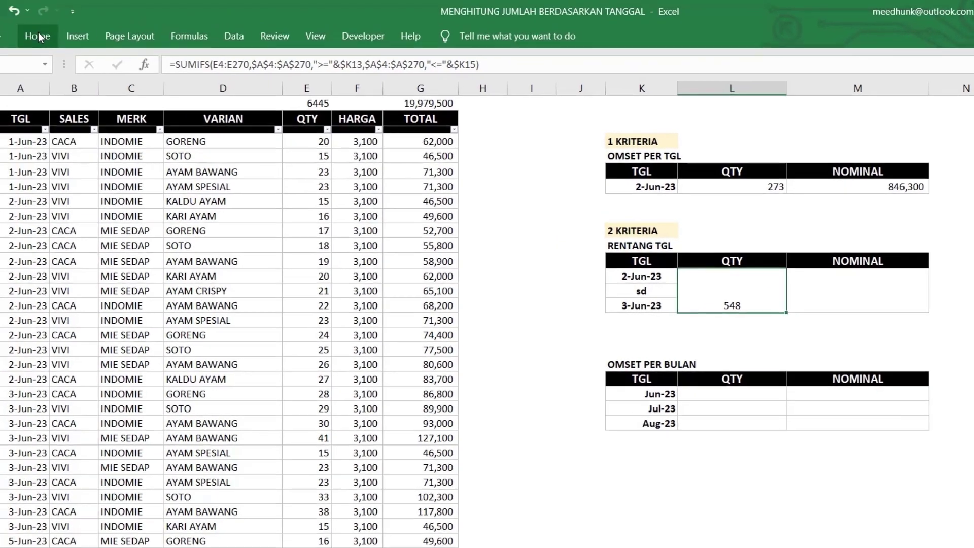
# - Apply Middle Align to the 548 quantity cell
pyautogui.click(38, 32)
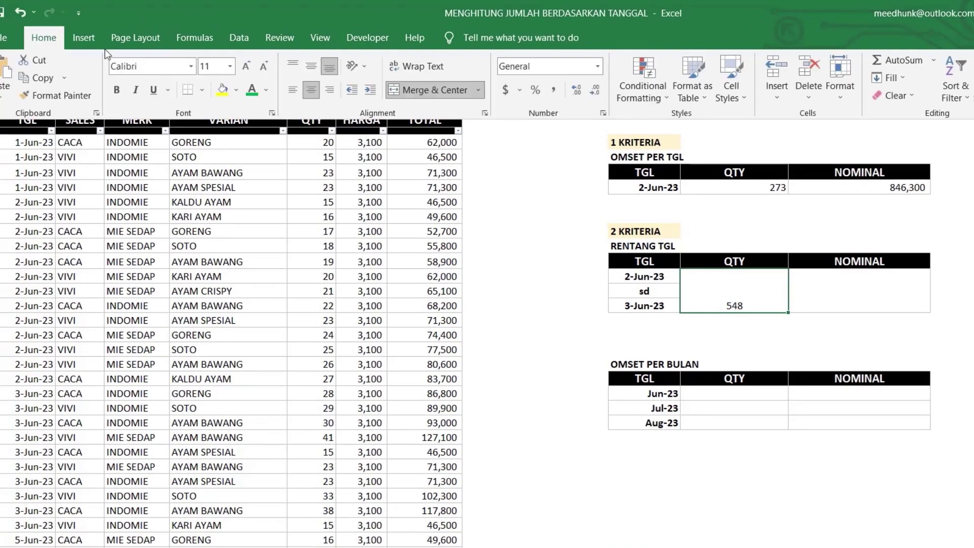
pyautogui.click(310, 69)
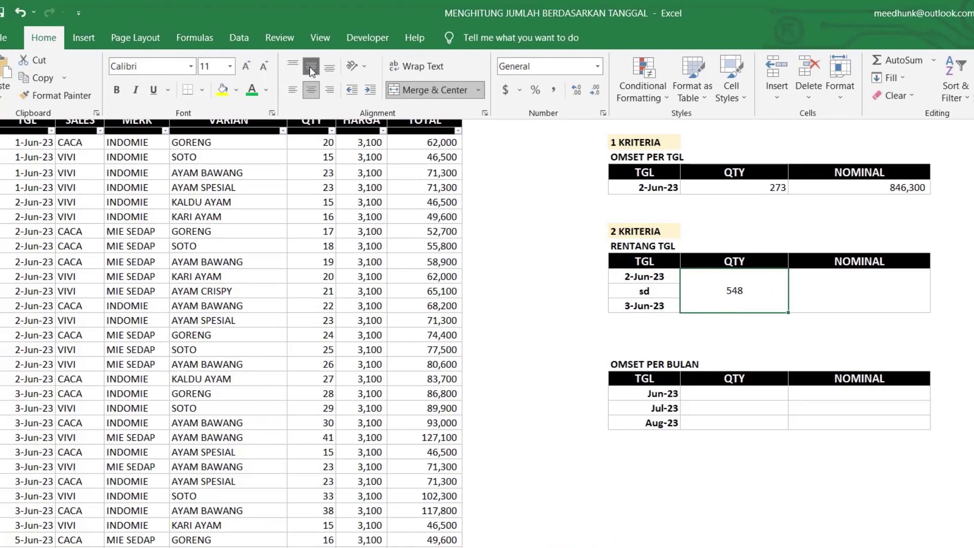
pyautogui.click(788, 345)
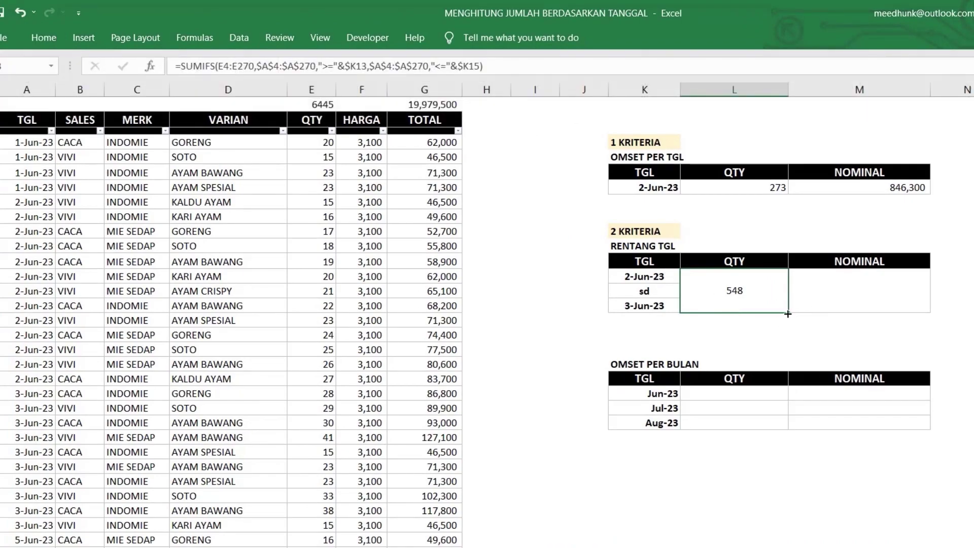
# - Fill the formula into NOMINAL and switch its sum range to TOTAL G4:G270
pyautogui.moveTo(789, 313); pyautogui.dragTo(892, 318)
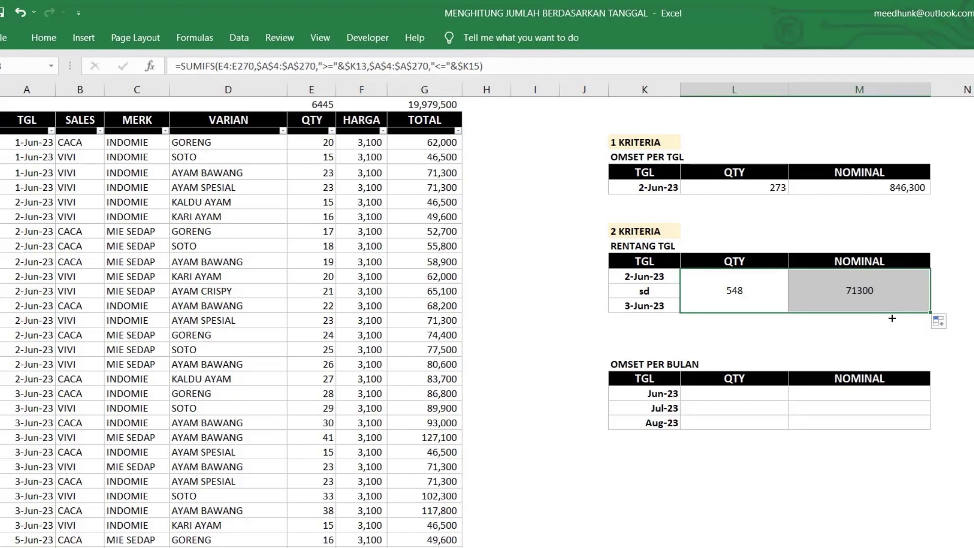
pyautogui.click(871, 291)
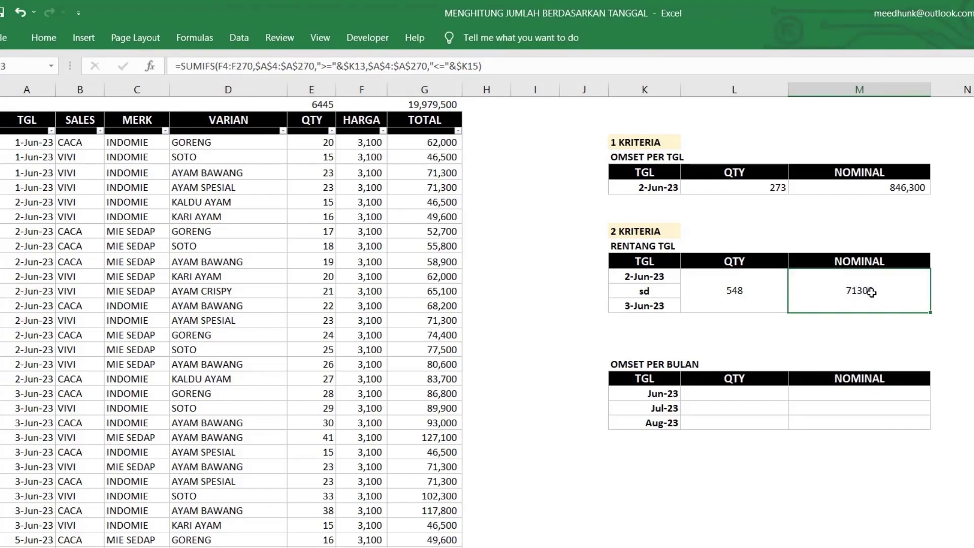
pyautogui.doubleClick(871, 292)
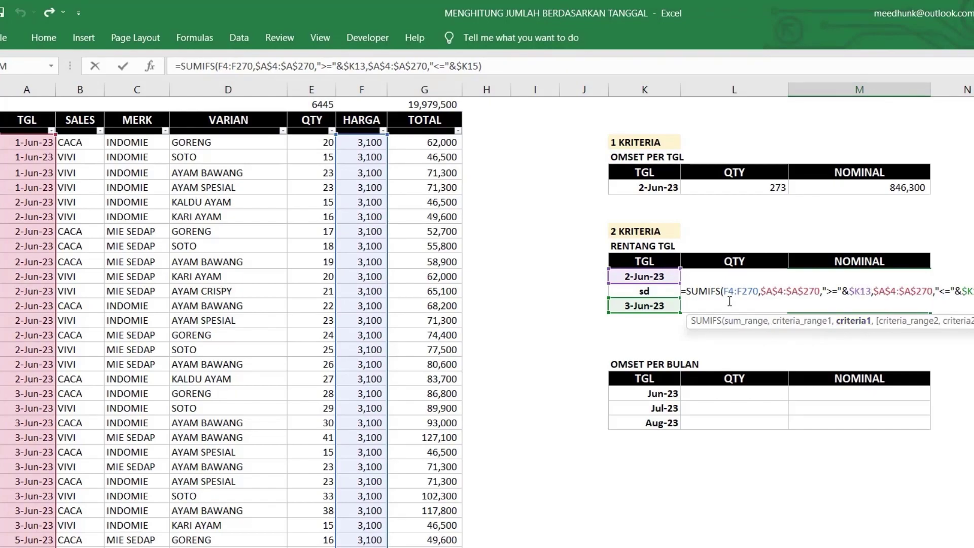
pyautogui.click(747, 322)
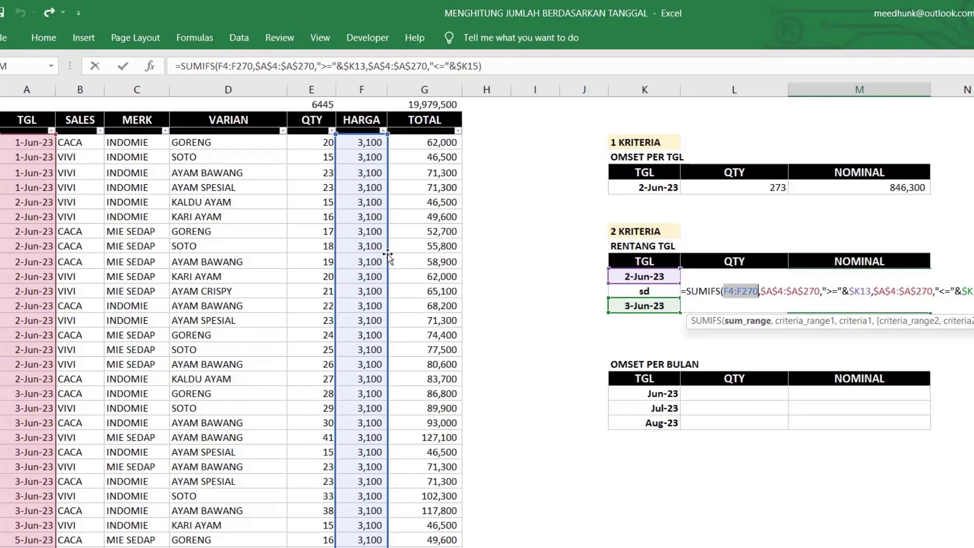
pyautogui.moveTo(388, 254); pyautogui.dragTo(404, 255)
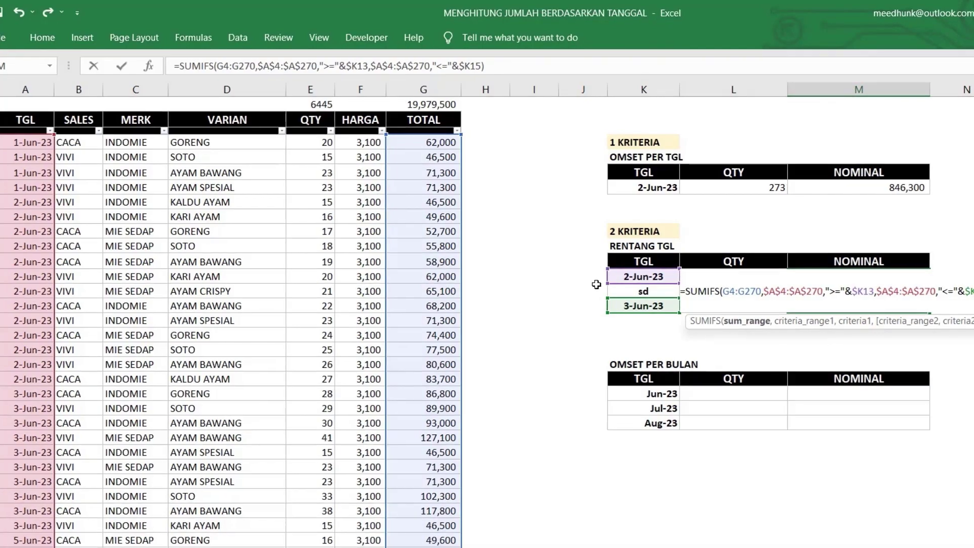
pyautogui.press('Return')
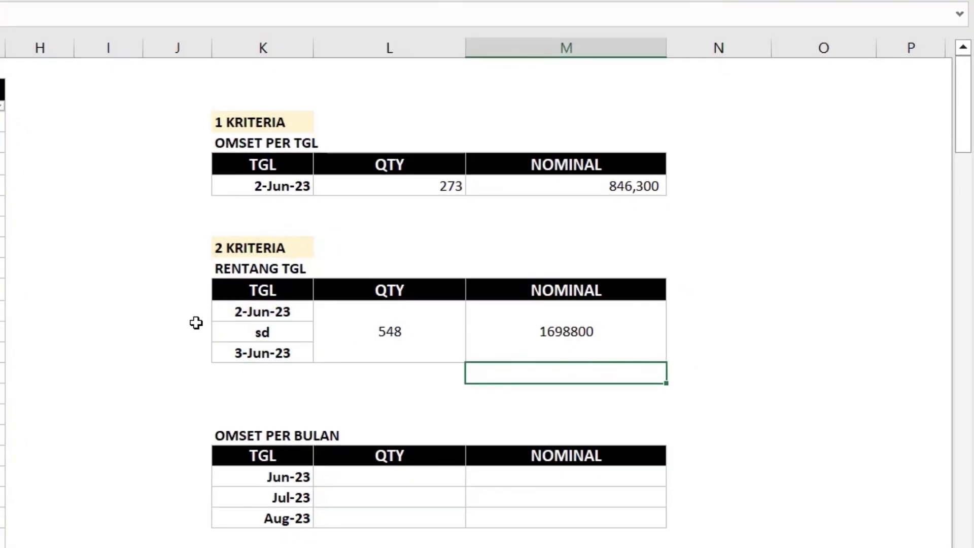
# - Format the revenue total with Comma Style and no decimals, showing 1,698,800
pyautogui.click(544, 331)
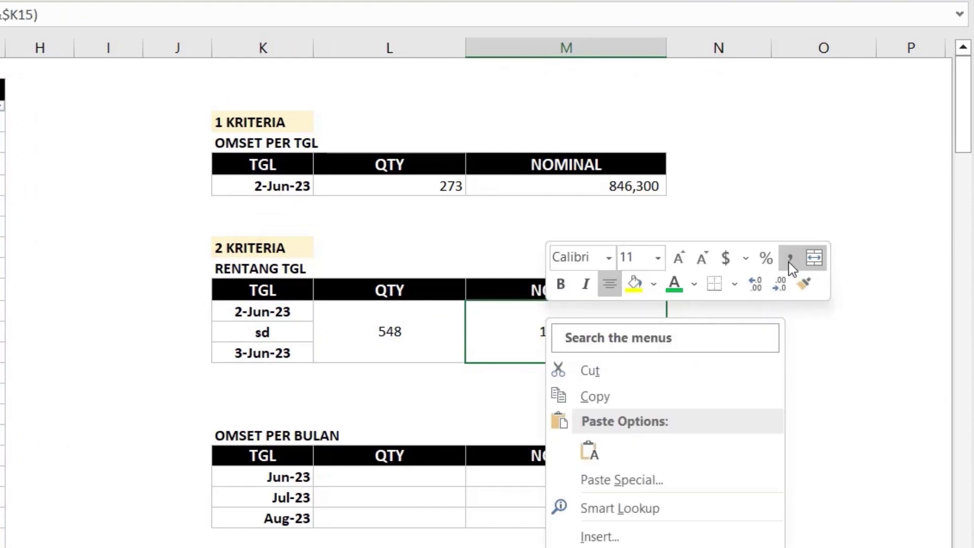
pyautogui.click(790, 257)
pyautogui.click(779, 284)
pyautogui.click(779, 285)
pyautogui.click(737, 378)
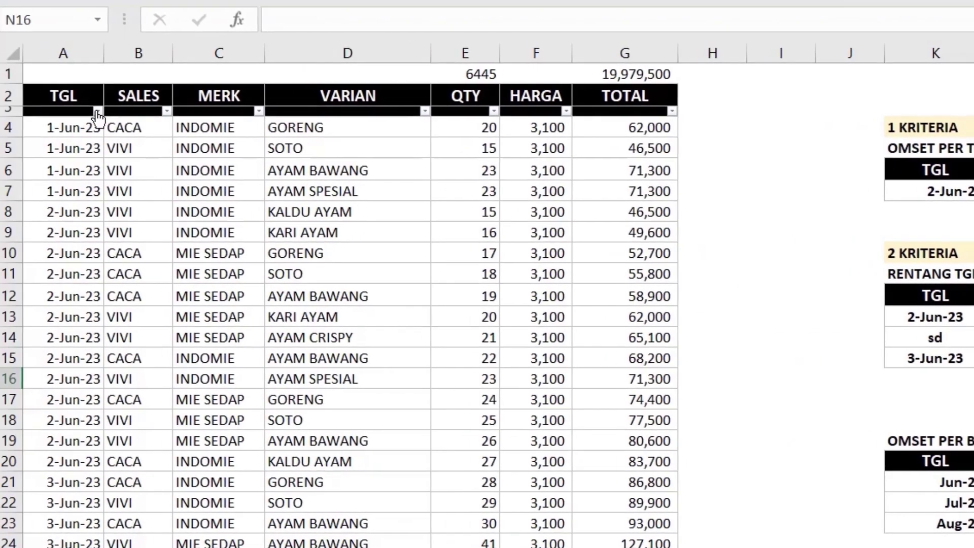
pyautogui.click(108, 109)
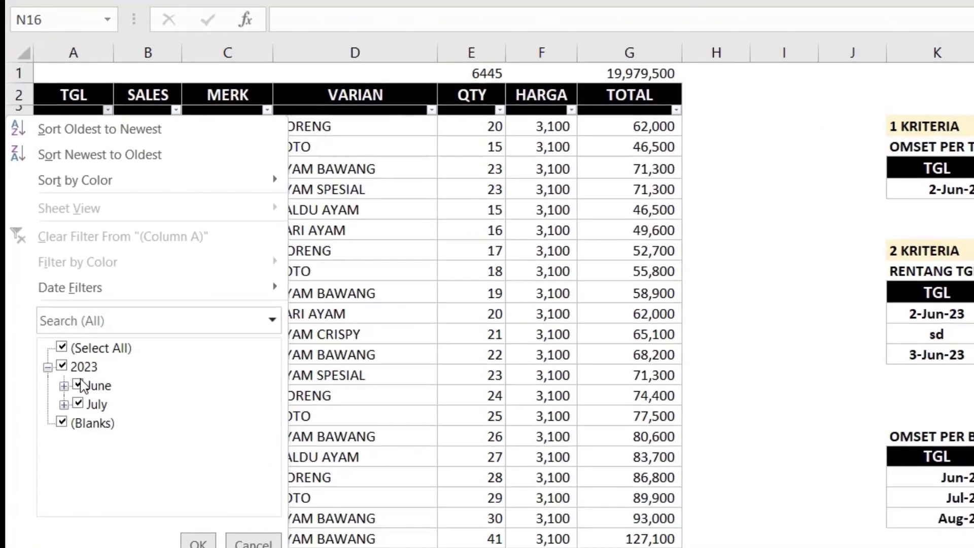
# - Filter the TGL column to only 2 and 3 June to verify 548 and 1,698,800
pyautogui.click(62, 347)
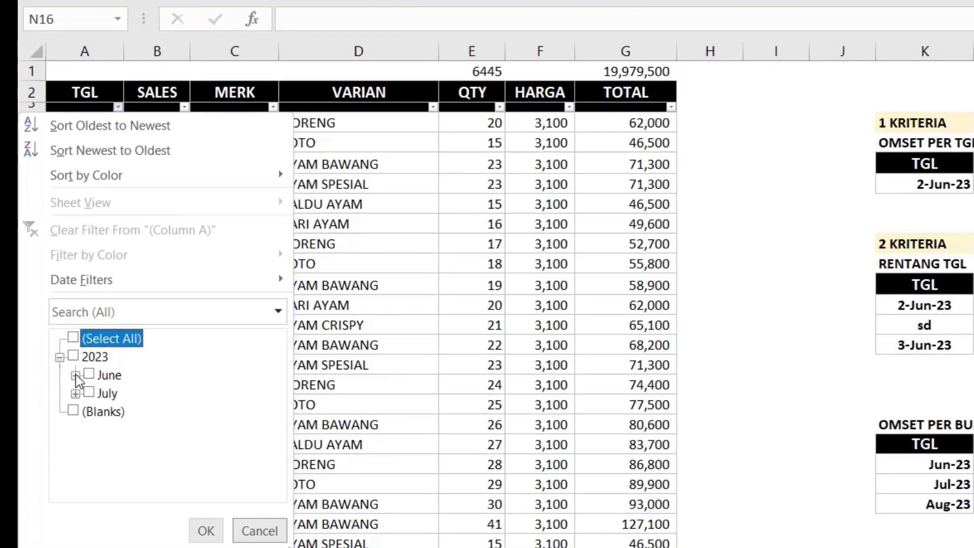
pyautogui.click(75, 375)
pyautogui.click(119, 375)
pyautogui.click(120, 393)
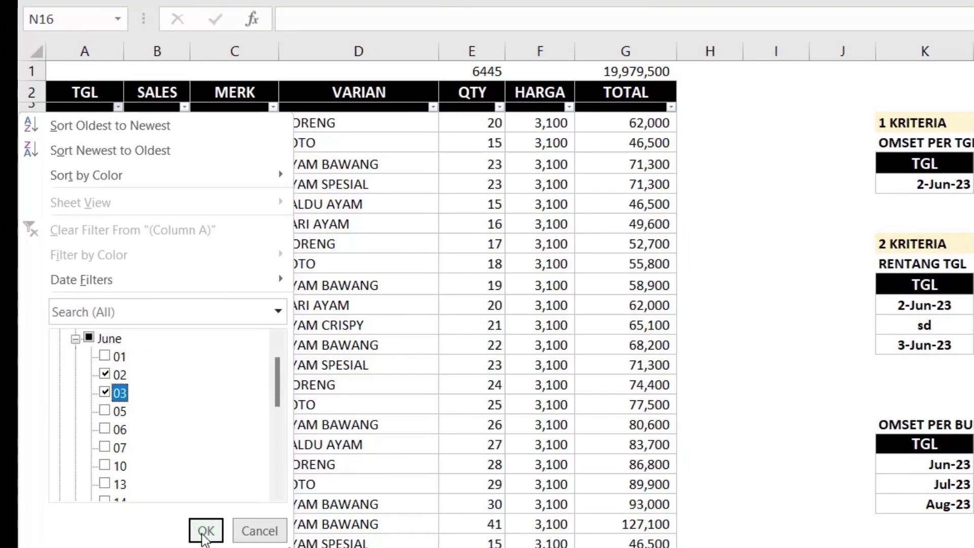
pyautogui.click(205, 532)
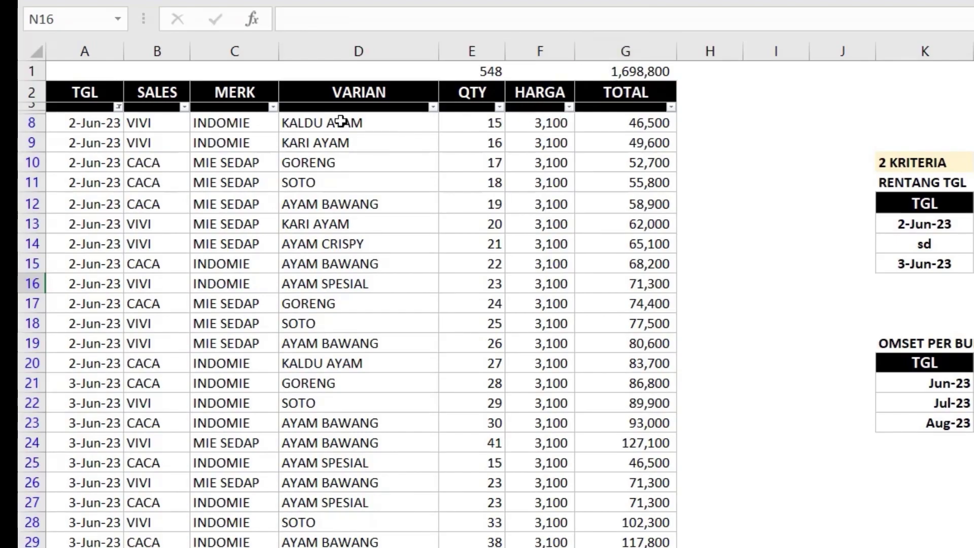
# - Select All dates in the TGL filter so every row shows again
pyautogui.click(116, 121)
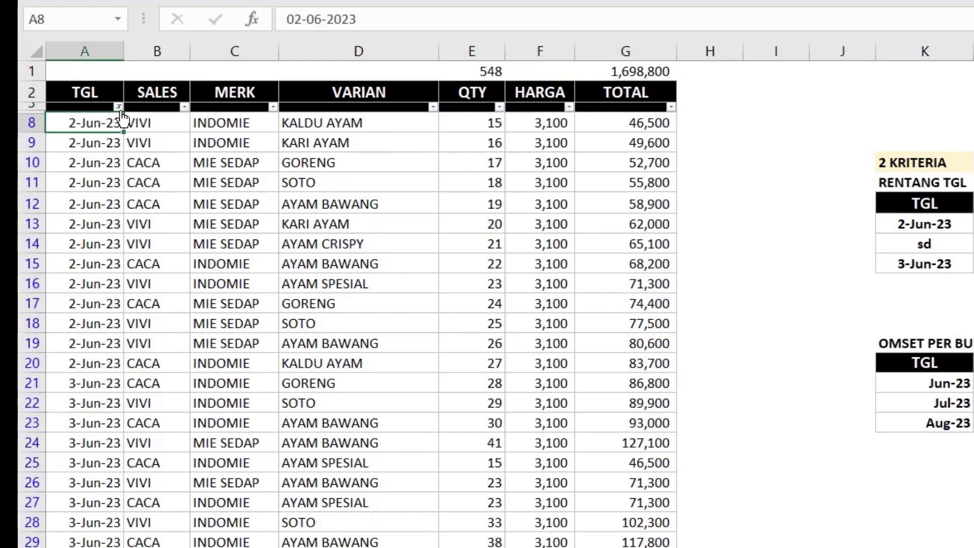
pyautogui.click(118, 107)
pyautogui.click(74, 339)
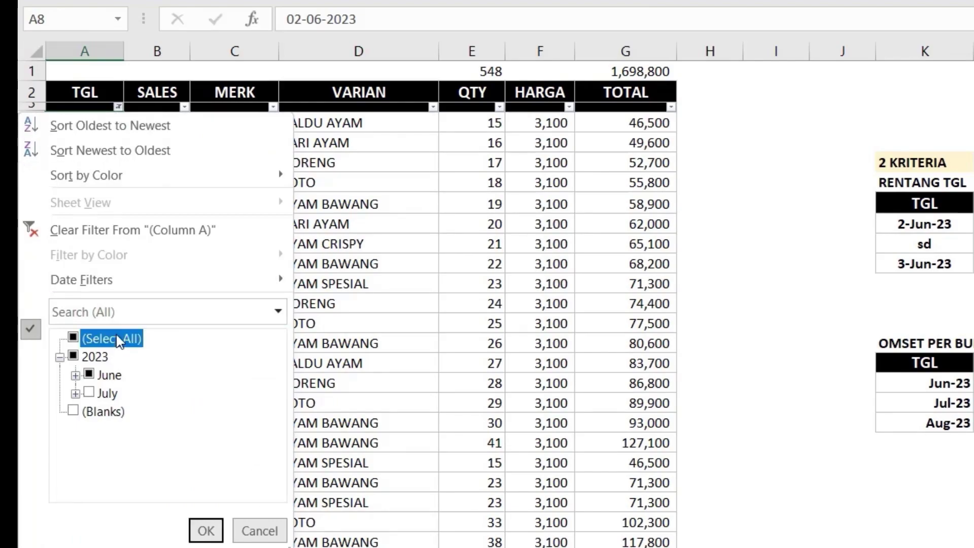
pyautogui.click(206, 530)
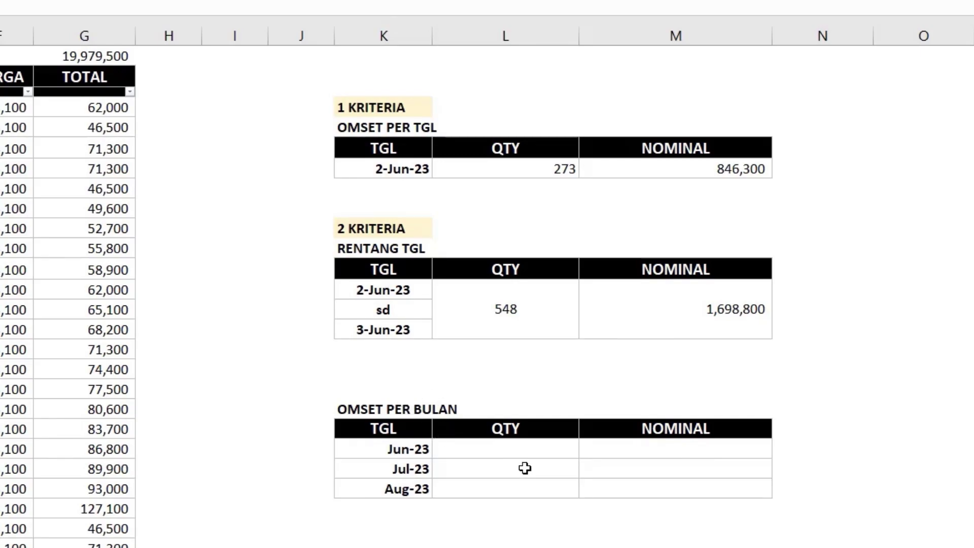
# - Copy the 2 KRITERIA label into the cell above OMSET PER BULAN
pyautogui.click(394, 226)
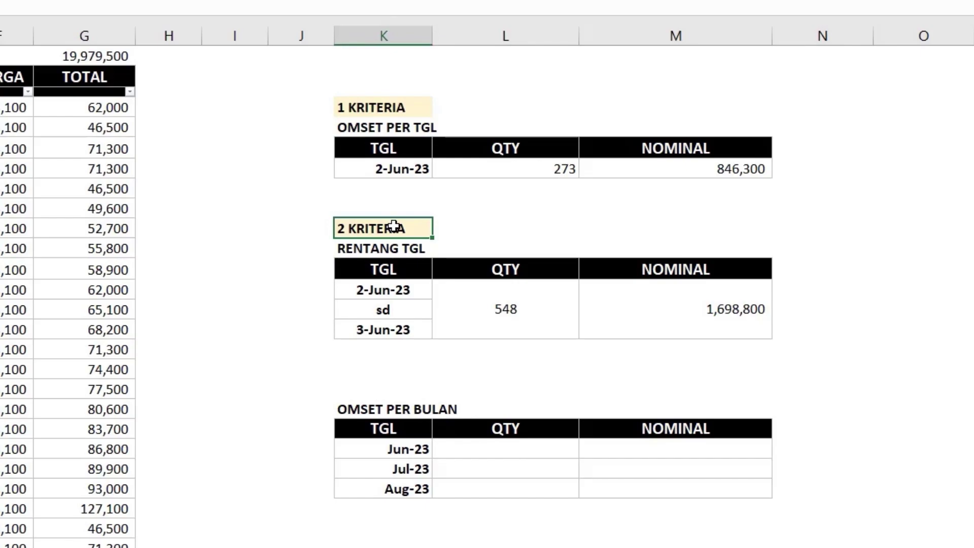
pyautogui.click(355, 405)
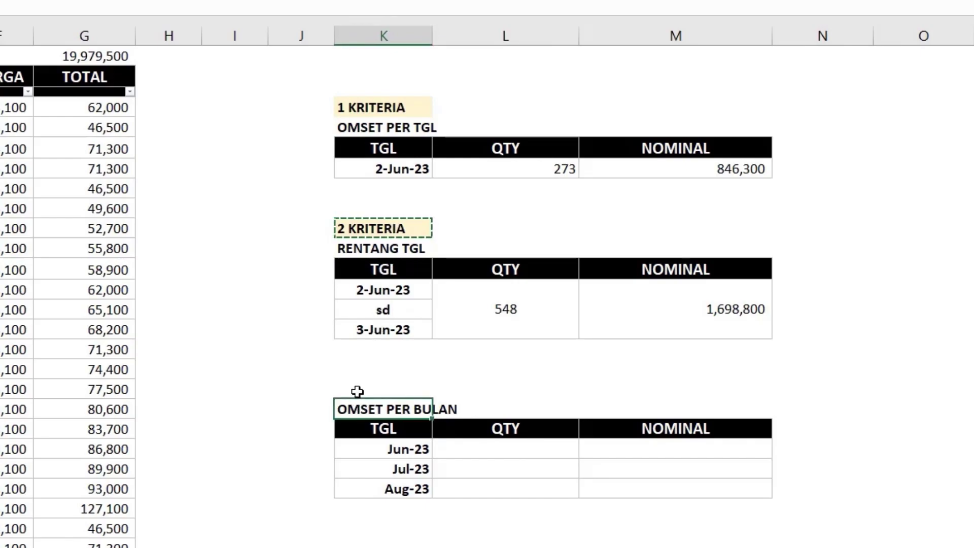
pyautogui.click(359, 387)
pyautogui.write('2 KRITERIA')
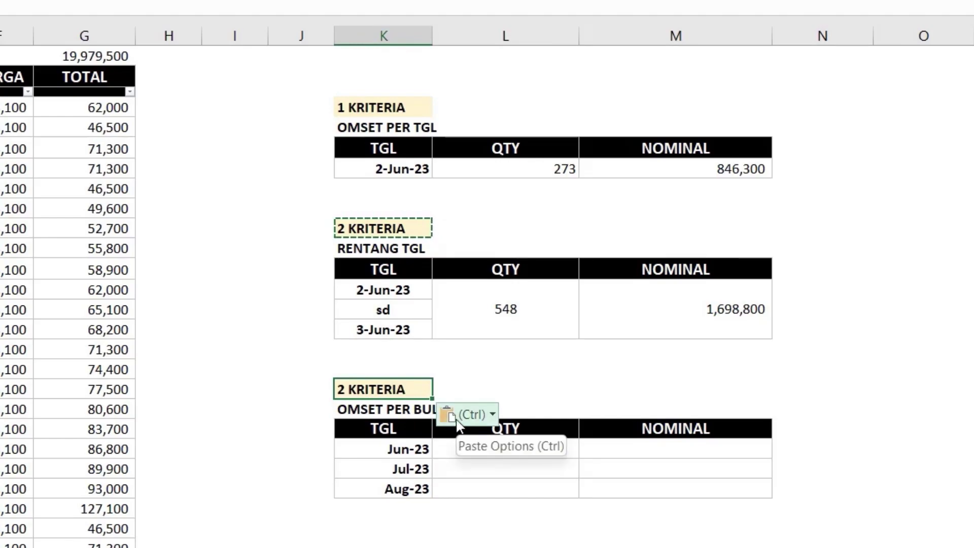
# - Below the monthly table, enter =EOMONTH(K21,0), returning 45107
pyautogui.moveTo(399, 453); pyautogui.dragTo(406, 486)
pyautogui.click(403, 451)
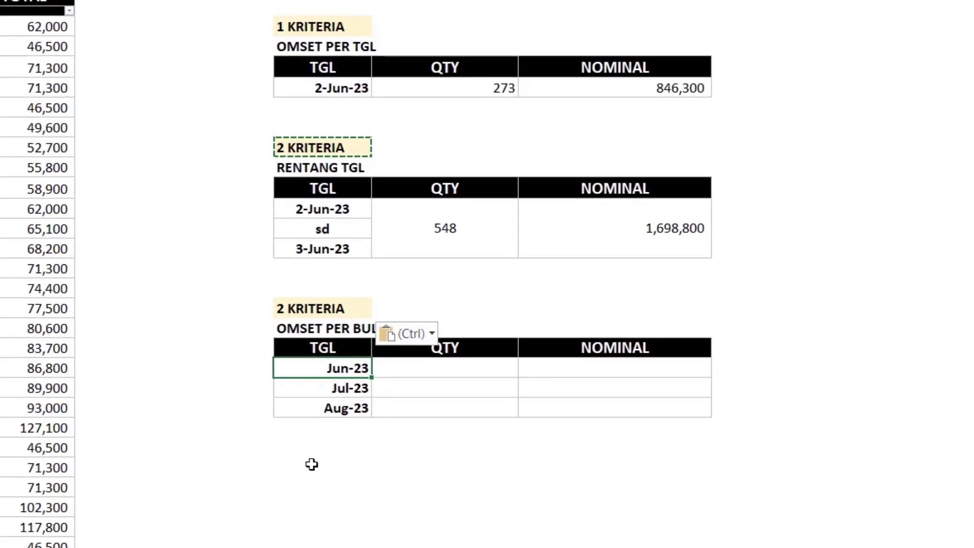
pyautogui.click(313, 460)
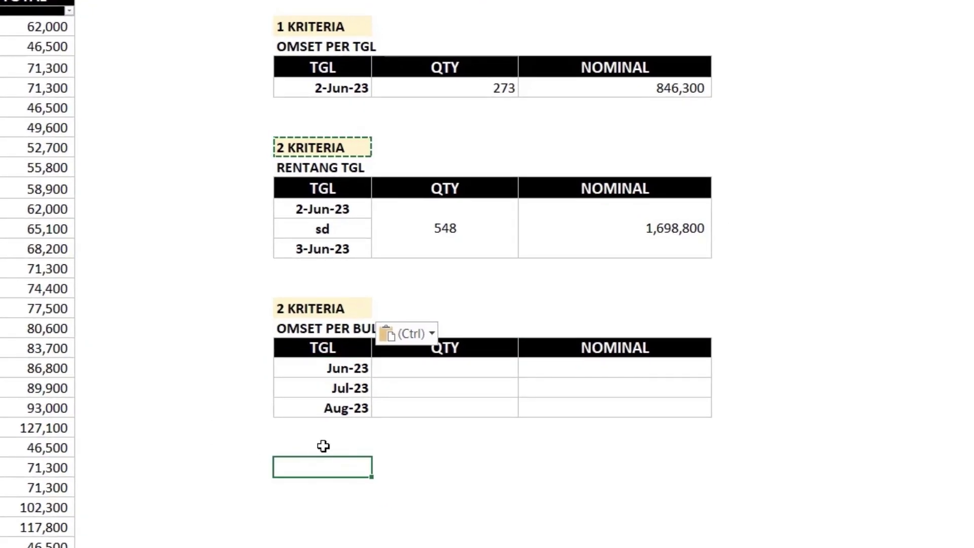
pyautogui.write('=EO')
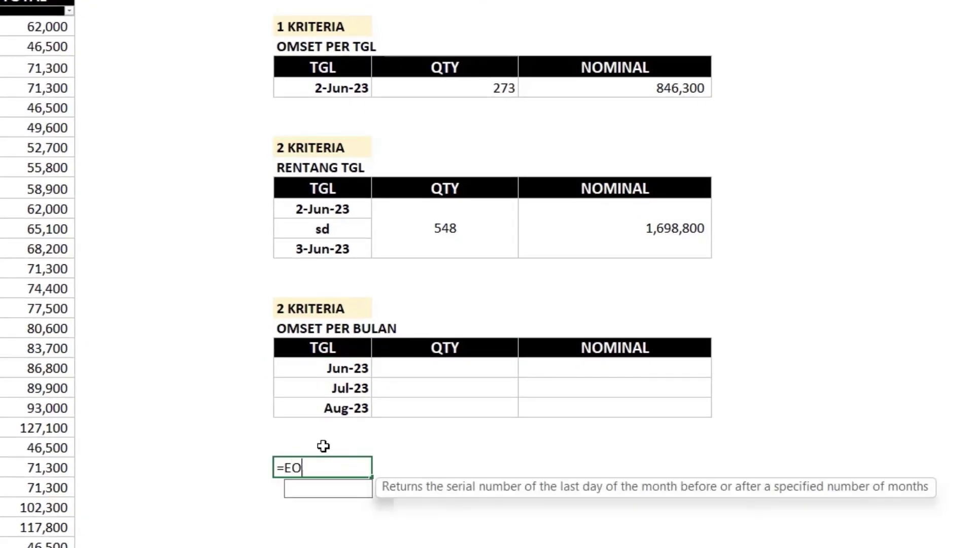
pyautogui.write('MONTH')
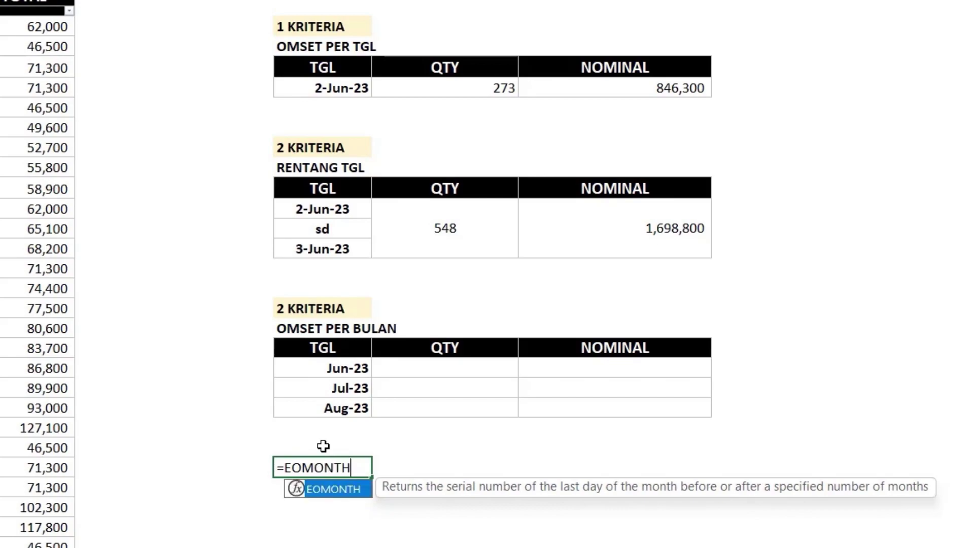
pyautogui.write('(')
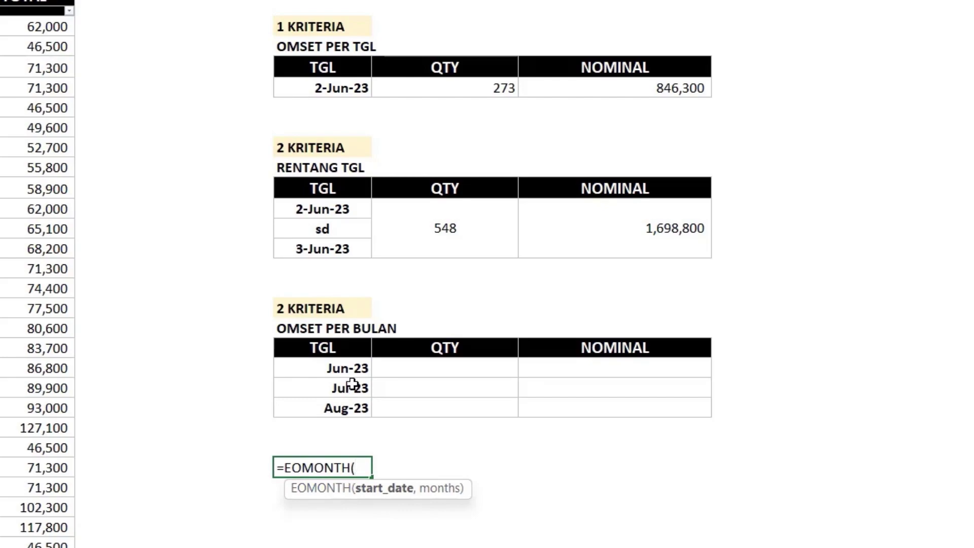
pyautogui.click(346, 369)
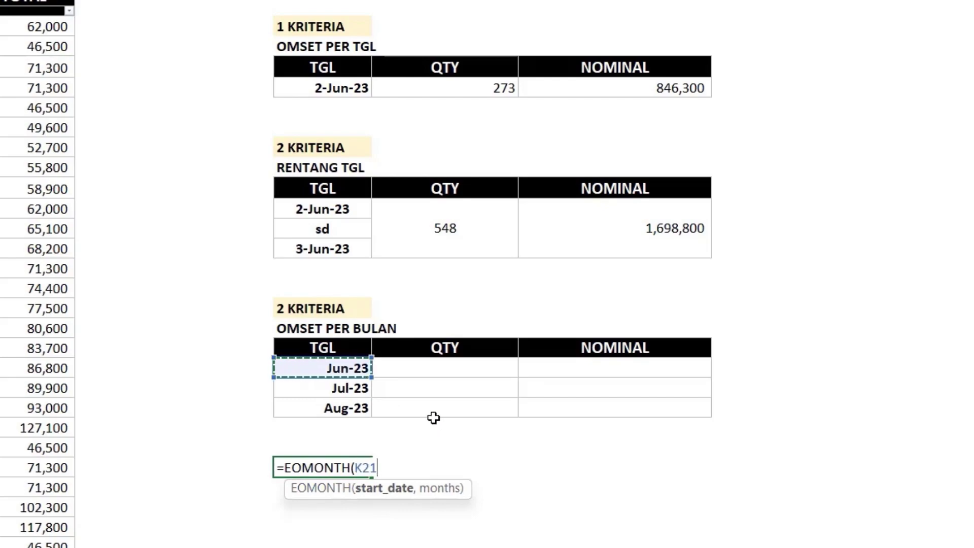
pyautogui.write(',0')
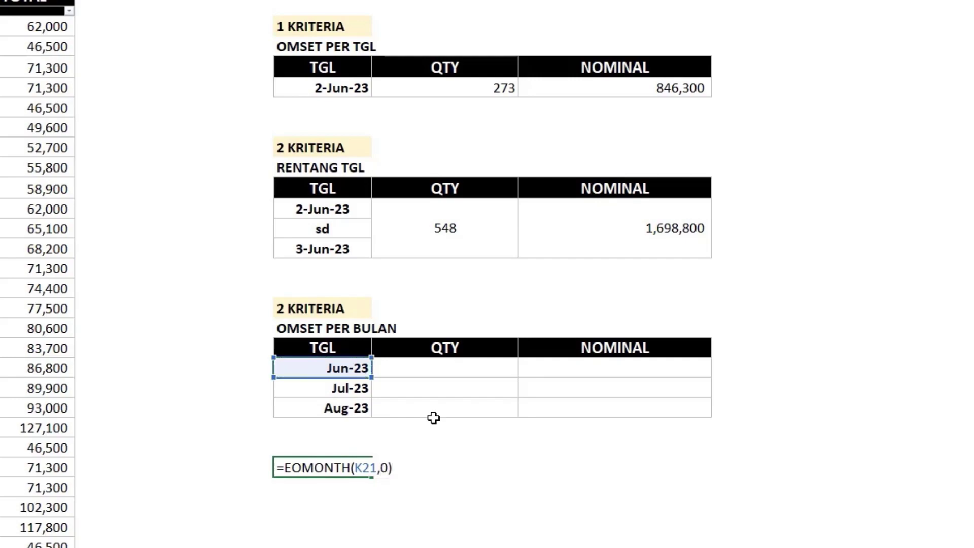
pyautogui.press('Return')
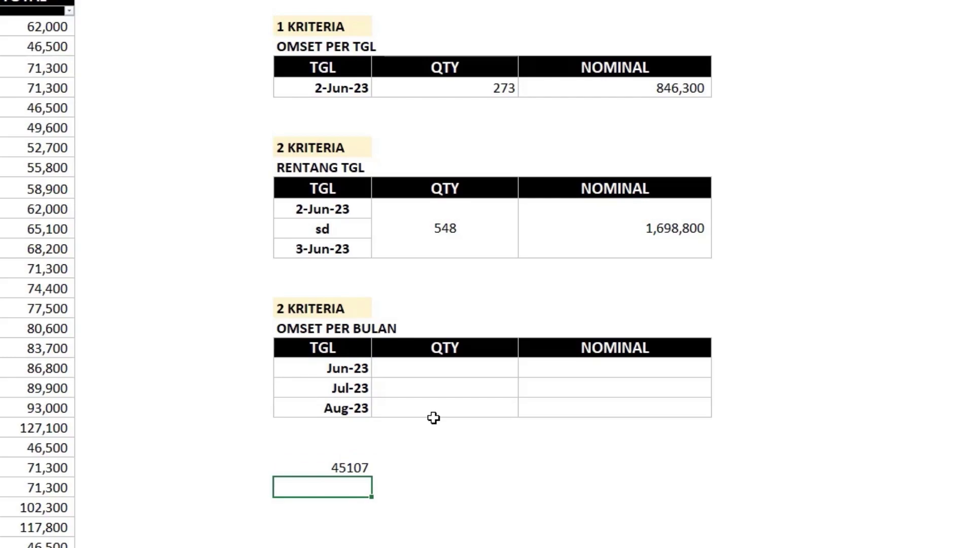
# - Format-paint the date format onto 45107 and fill down: 30-Jun-23, 31-Jul-23, 31-Aug-23
pyautogui.click(344, 371)
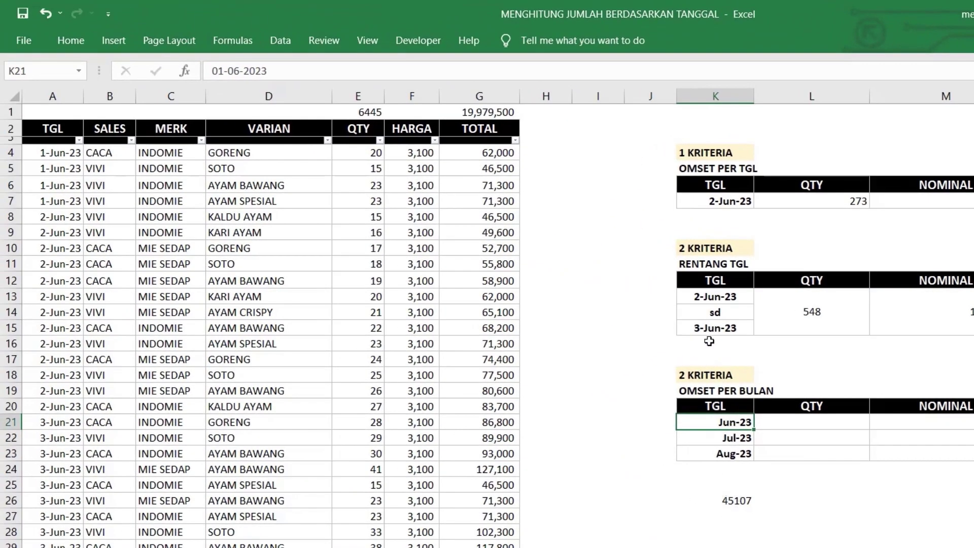
pyautogui.click(714, 328)
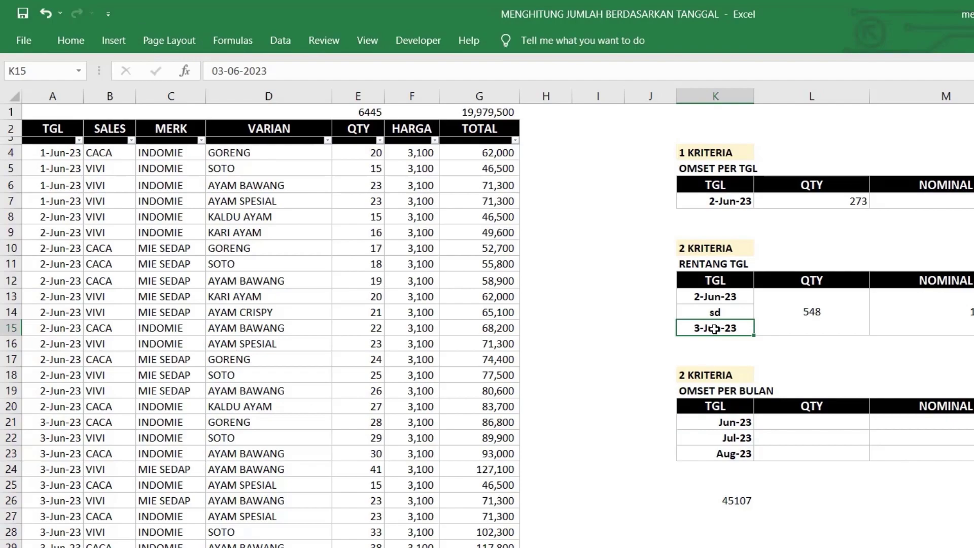
pyautogui.click(83, 41)
pyautogui.click(68, 104)
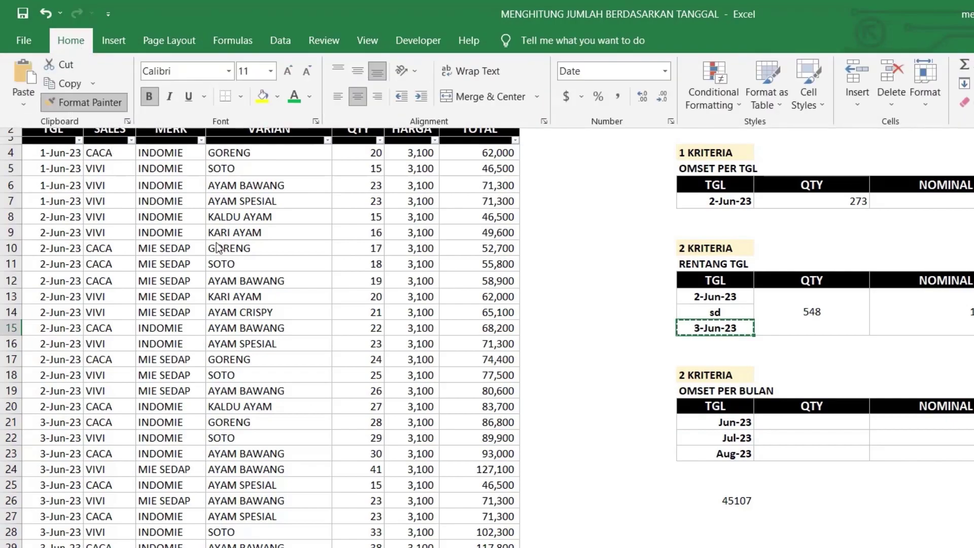
pyautogui.click(728, 499)
pyautogui.click(728, 500)
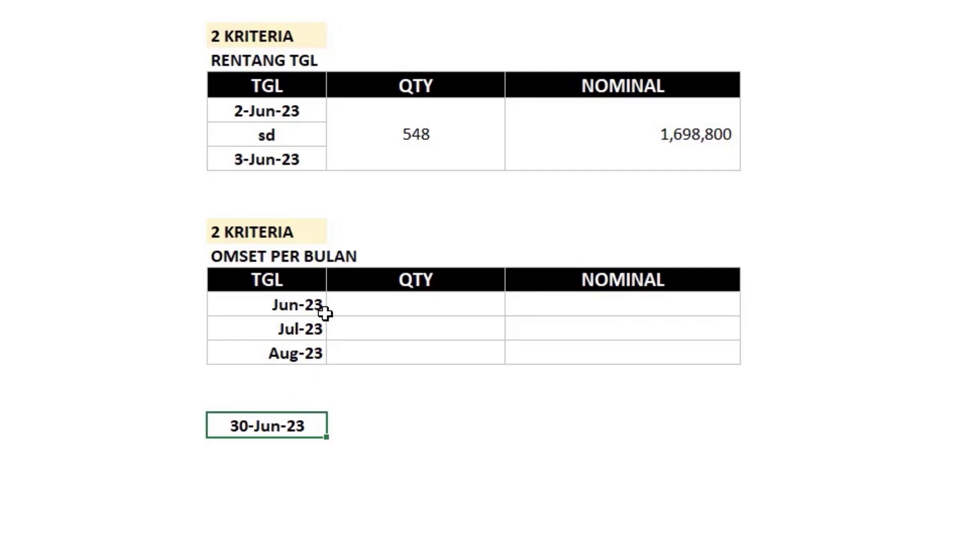
pyautogui.moveTo(326, 436); pyautogui.dragTo(323, 479)
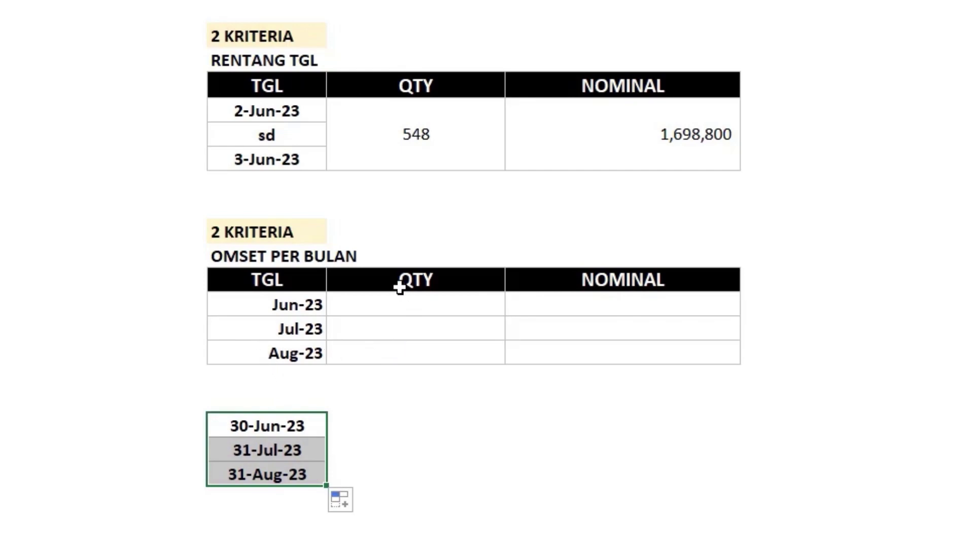
pyautogui.click(375, 309)
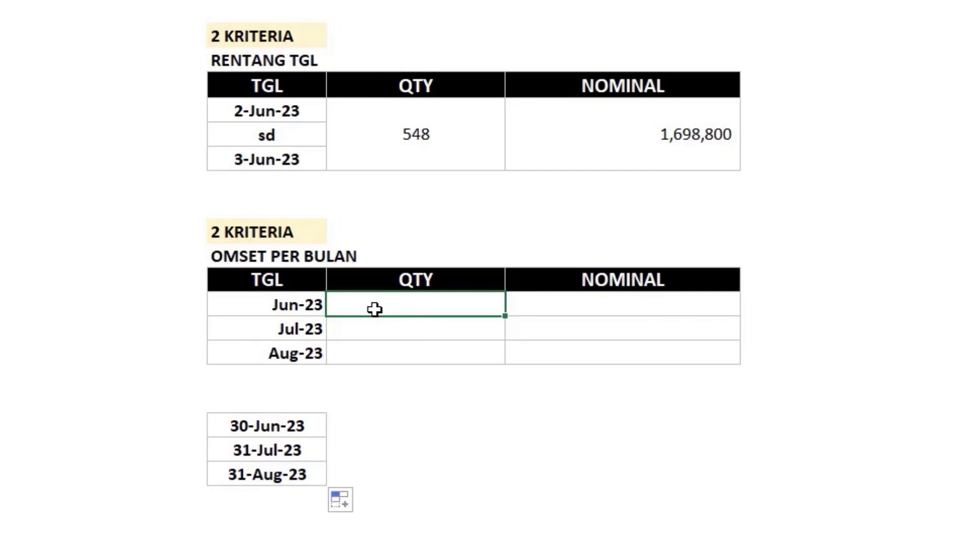
# - Start =SUMIFS in the Jun-23 QTY cell with sum range E4:E270 and criteria range A4:A270
pyautogui.write('=SU')
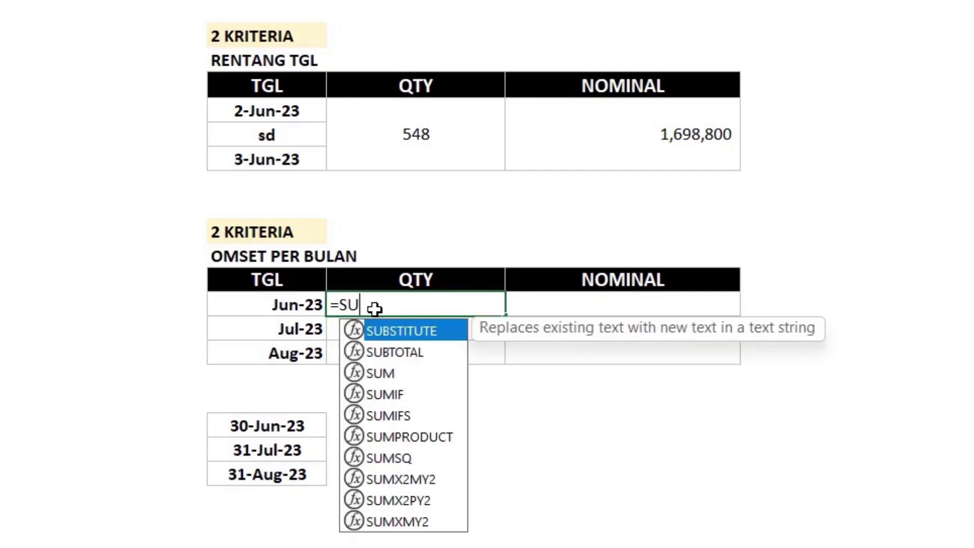
pyautogui.write('MIFS(')
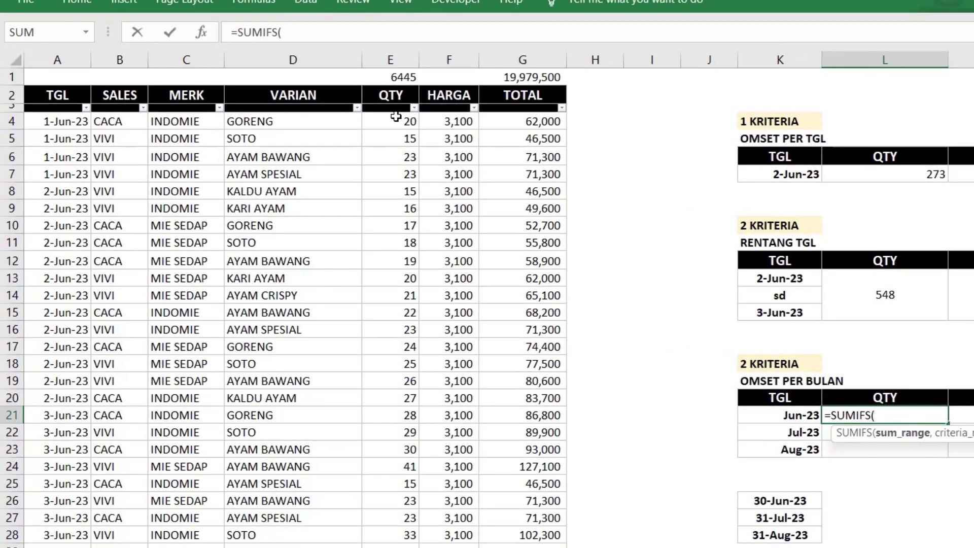
pyautogui.moveTo(394, 123); pyautogui.dragTo(394, 501)
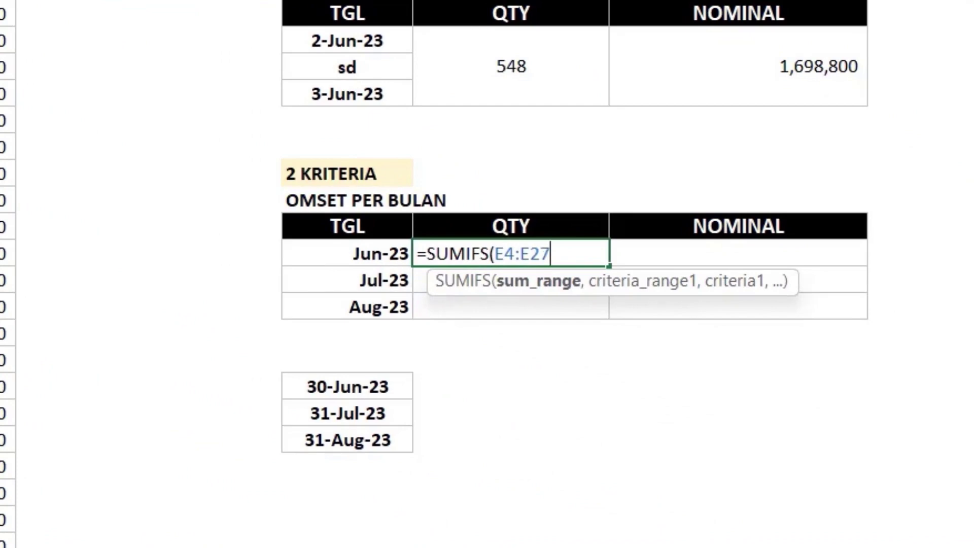
pyautogui.write('0,')
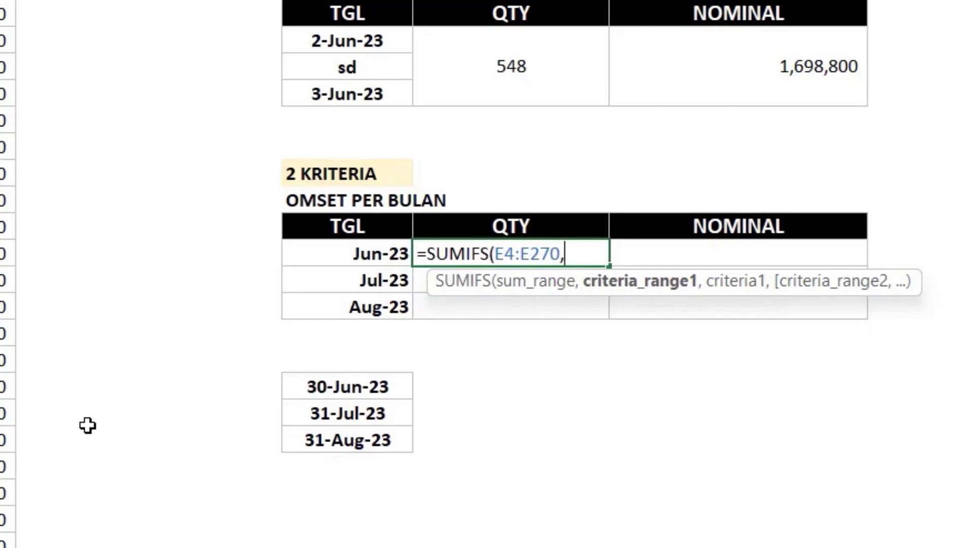
pyautogui.moveTo(56, 124); pyautogui.dragTo(47, 521)
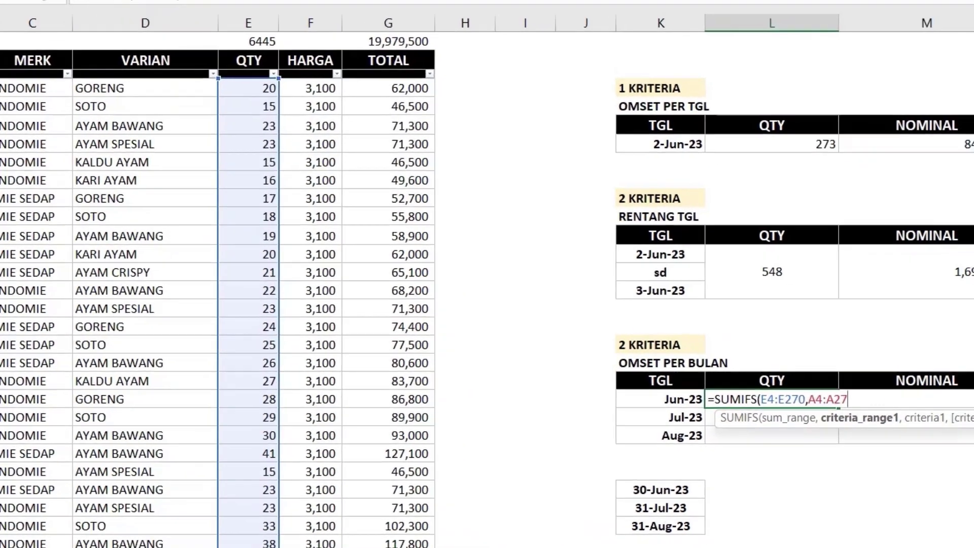
pyautogui.write('0')
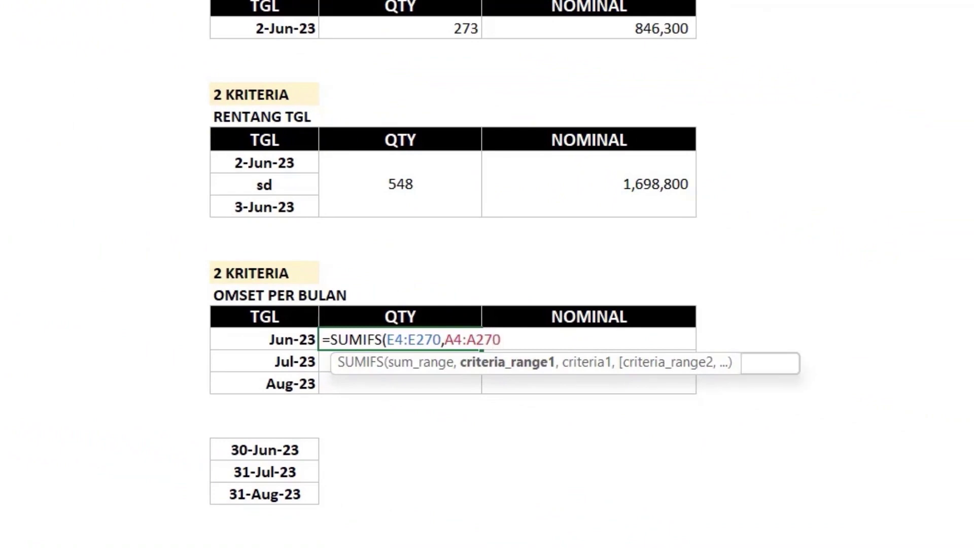
pyautogui.write(',')
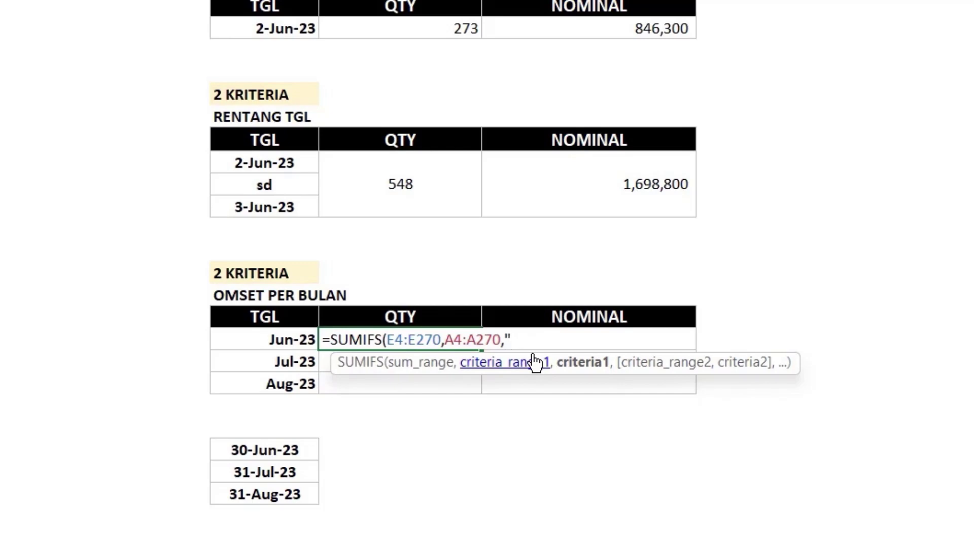
# - Add criteria ">="&K21 and "<="&EOMONTH(K21,0), both over A4:A270
pyautogui.write('&')
pyautogui.click(285, 343)
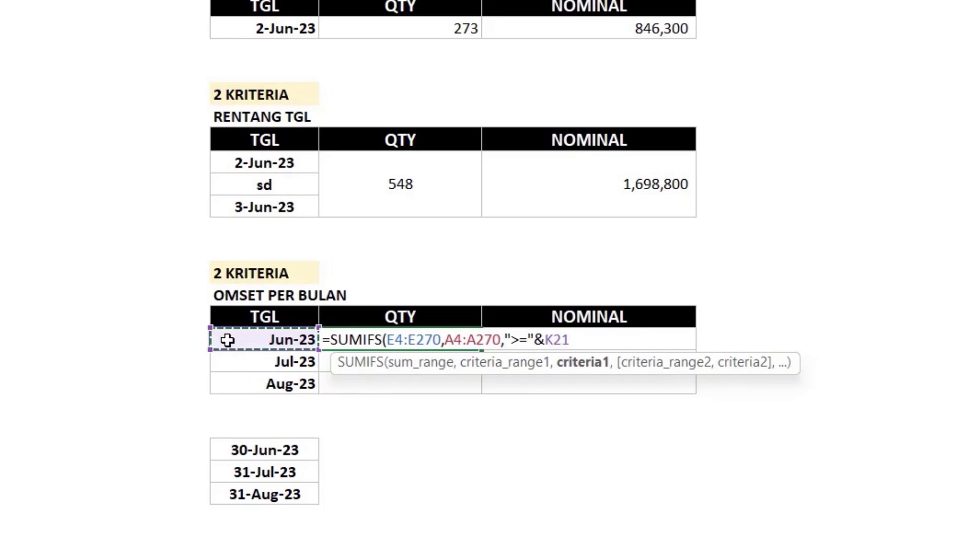
pyautogui.write(',')
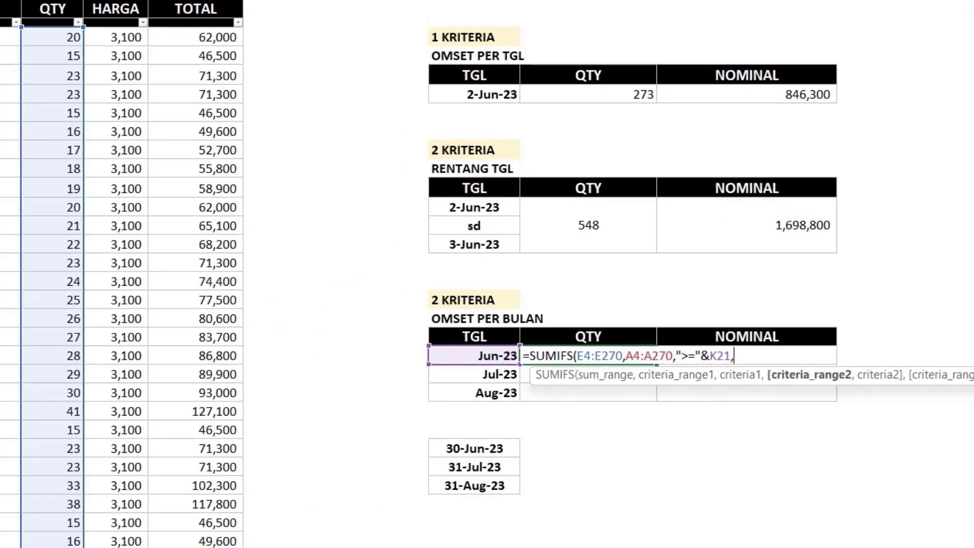
pyautogui.moveTo(28, 114); pyautogui.dragTo(27, 462)
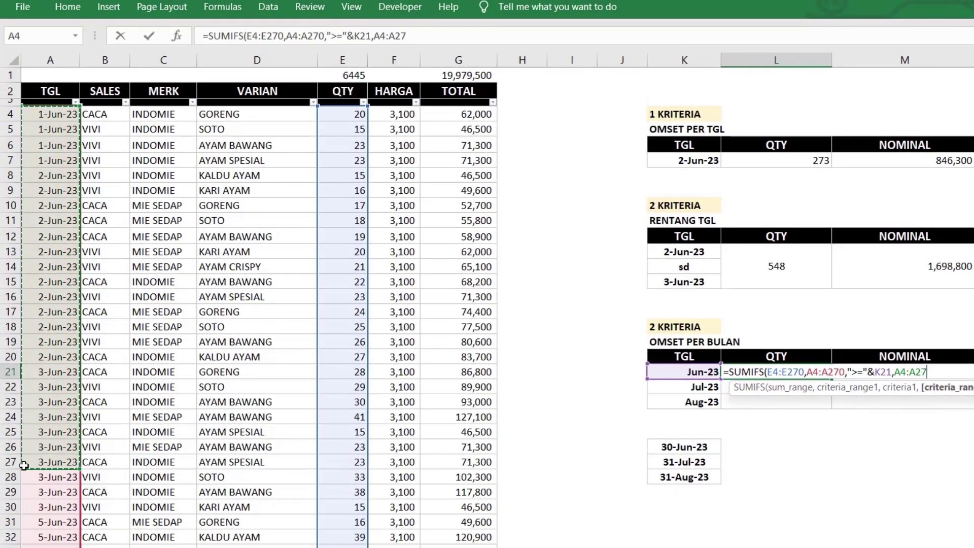
pyautogui.write('0,"<=')
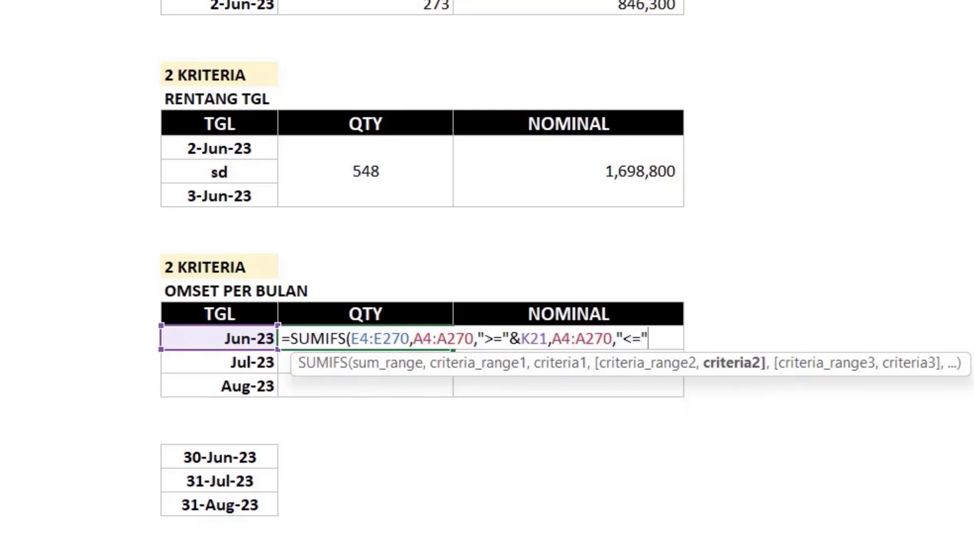
pyautogui.write('&')
pyautogui.write('EOMONTH')
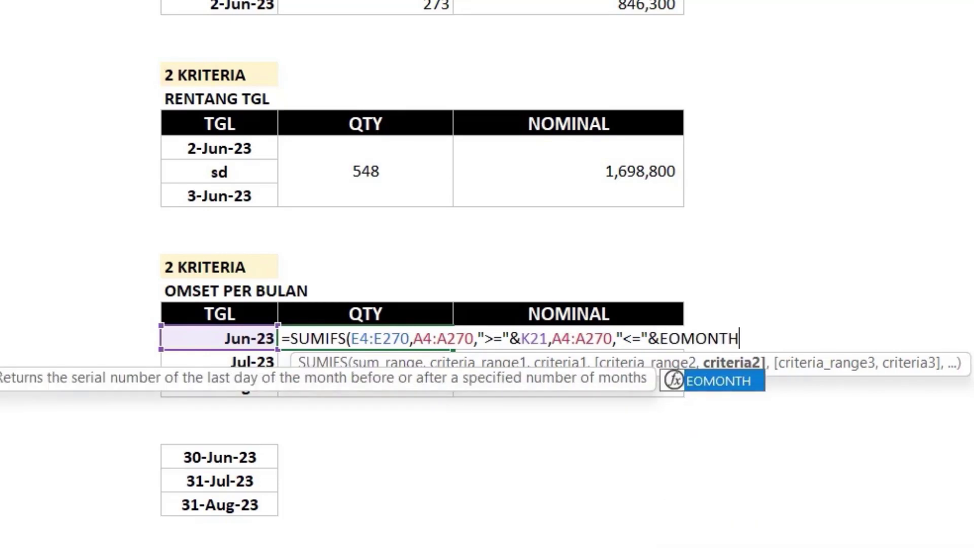
pyautogui.write('(')
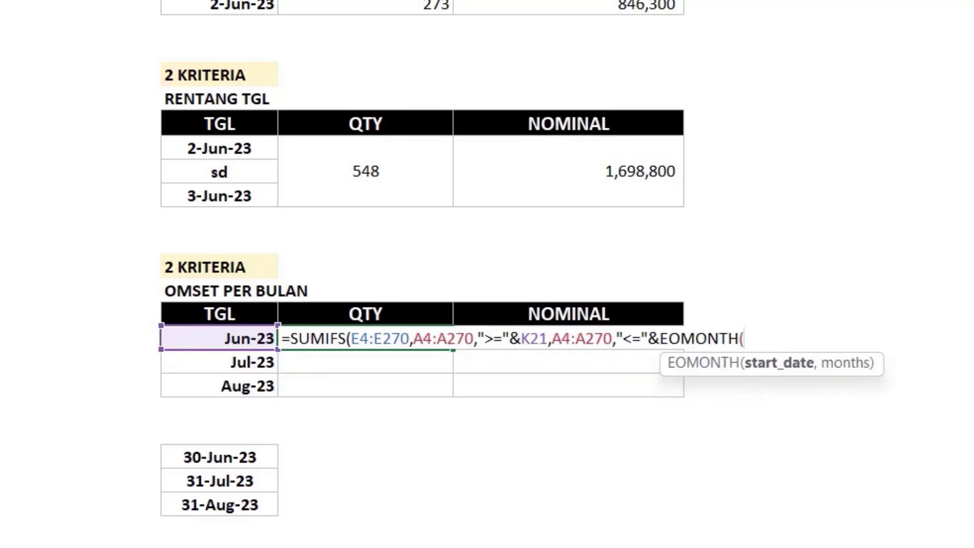
pyautogui.click(219, 341)
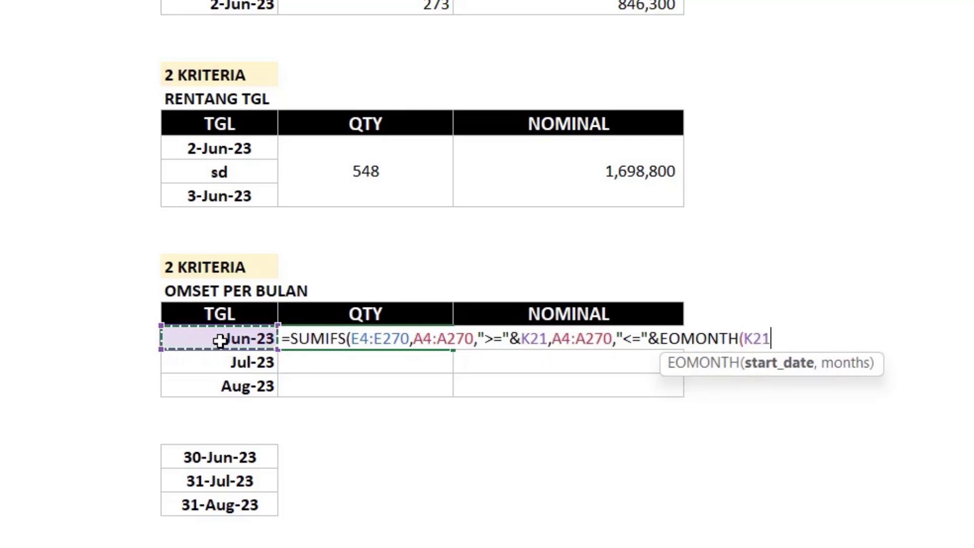
pyautogui.write(',0')
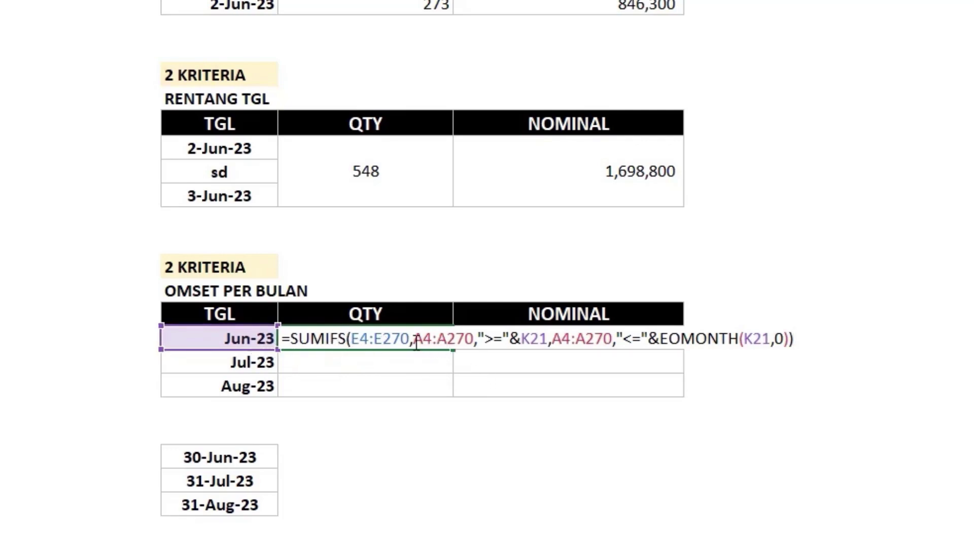
# - Make both date ranges $A$4:$A$270 and both month references $K21, giving June quantity 4387
pyautogui.moveTo(413, 339); pyautogui.dragTo(465, 339)
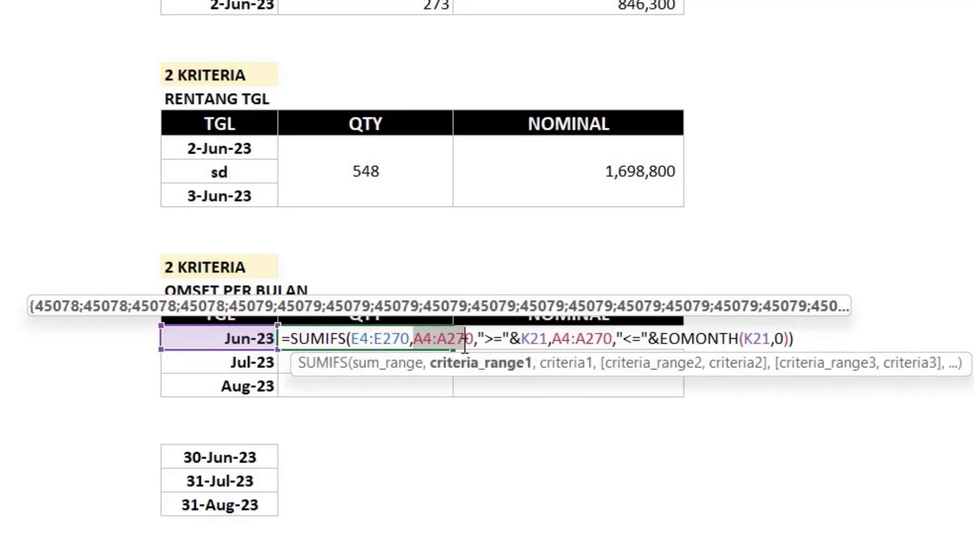
pyautogui.press('F4')
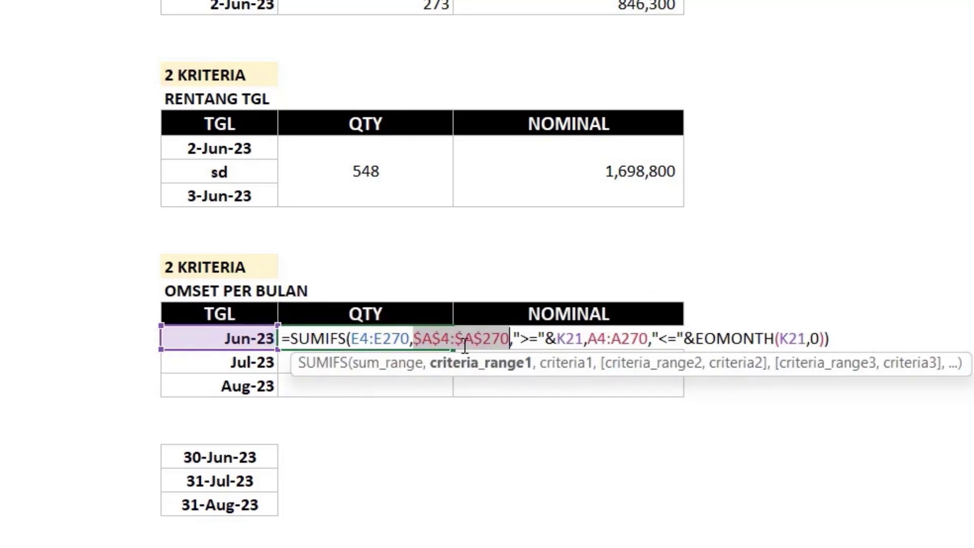
pyautogui.moveTo(599, 338); pyautogui.dragTo(630, 339)
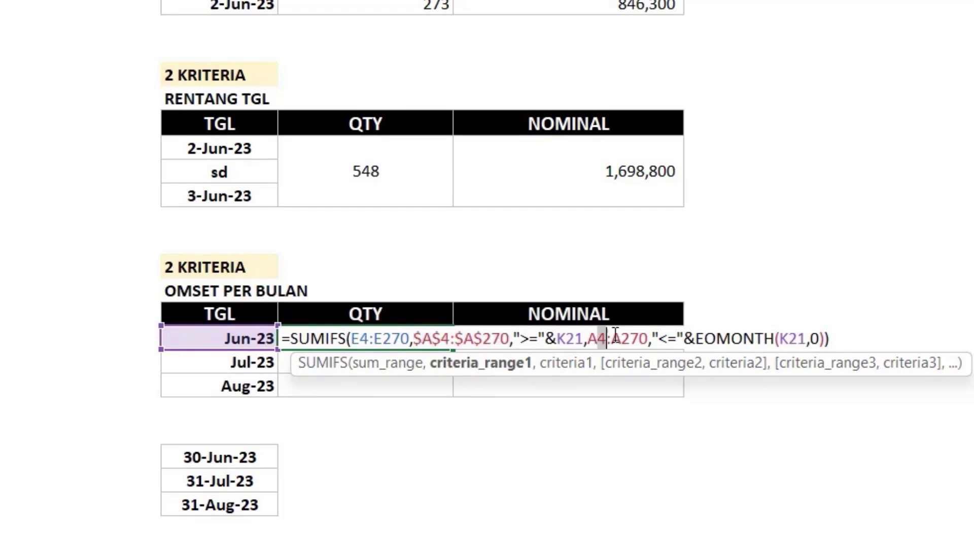
pyautogui.press('F4')
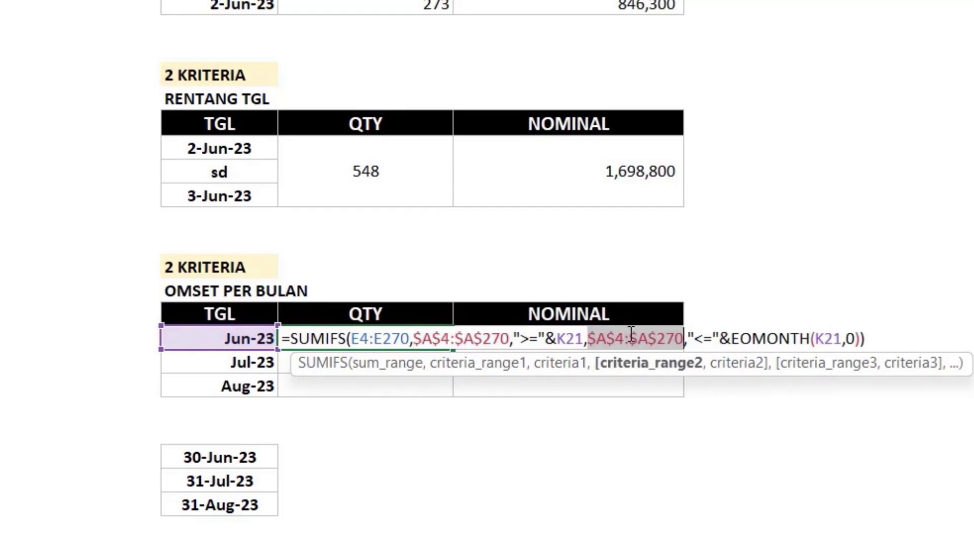
pyautogui.click(818, 337)
pyautogui.click(817, 338)
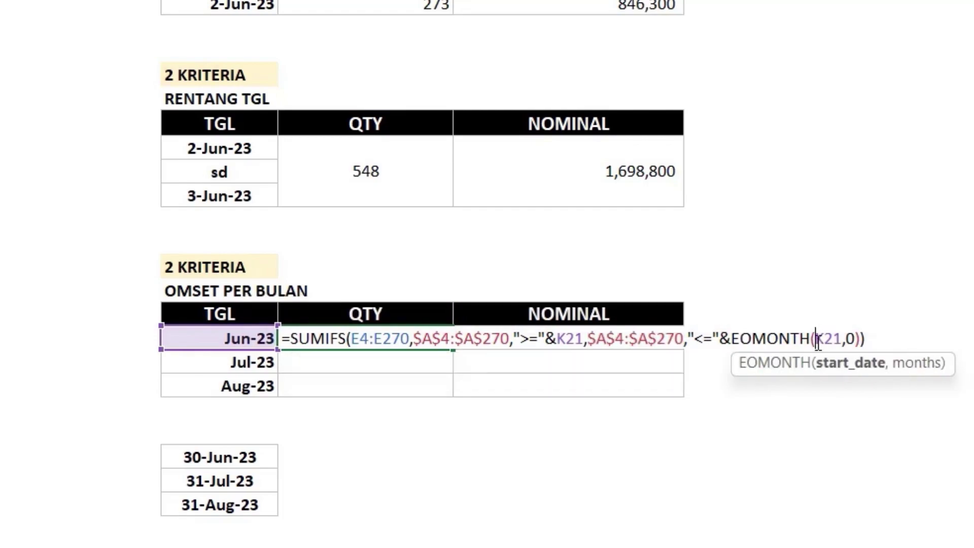
pyautogui.write('$')
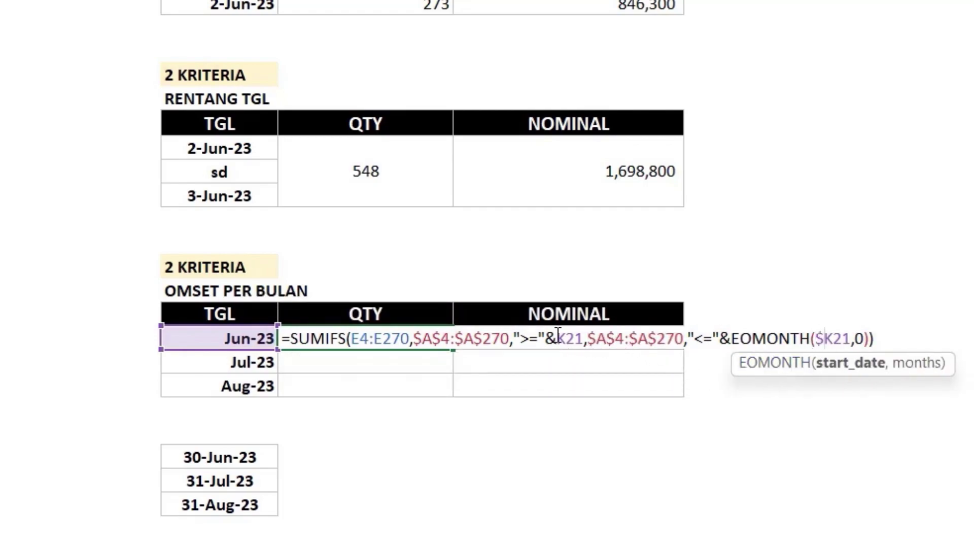
pyautogui.click(557, 339)
pyautogui.write('$')
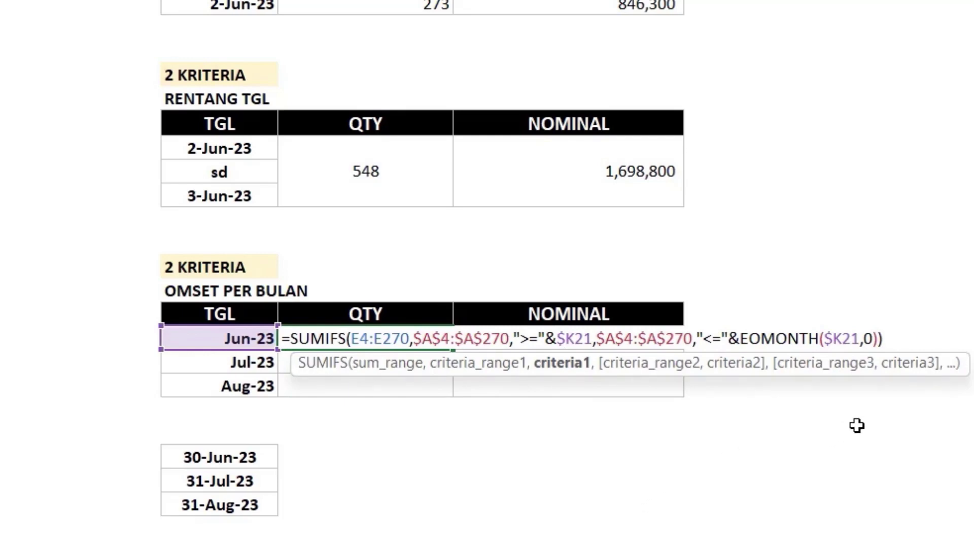
pyautogui.press('Return')
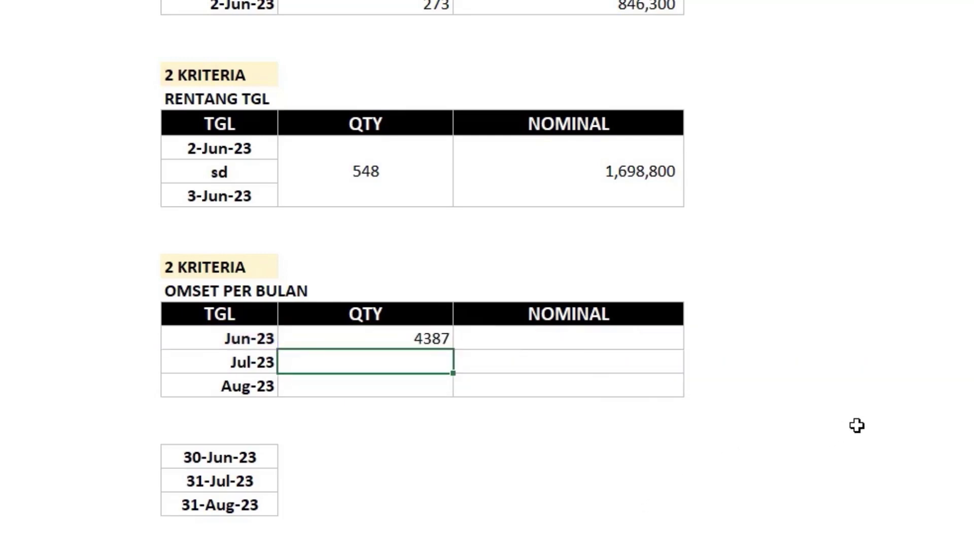
# - Fill the Jun-23 quantity formula down so Jul-23 shows 2011 and Aug-23 shows 0
pyautogui.click(431, 336)
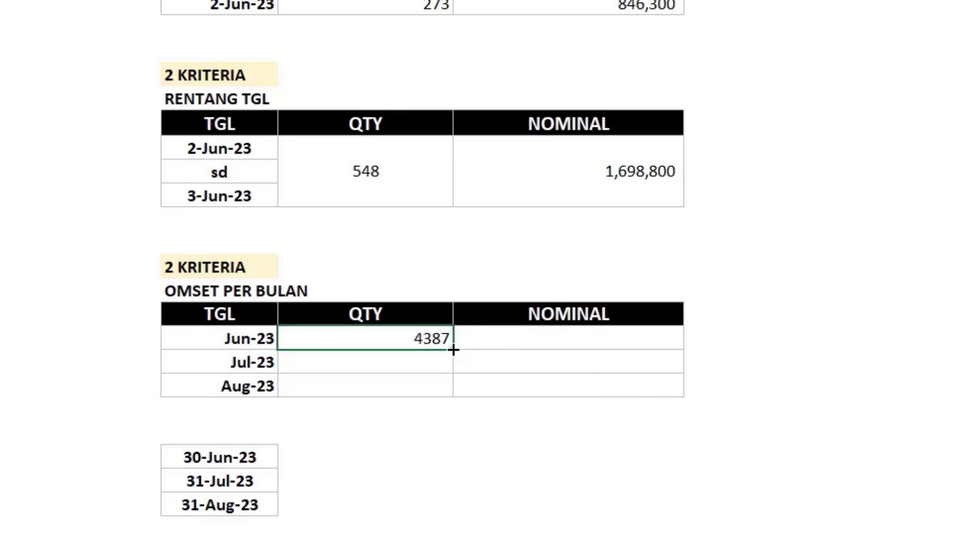
pyautogui.moveTo(454, 350); pyautogui.dragTo(443, 399)
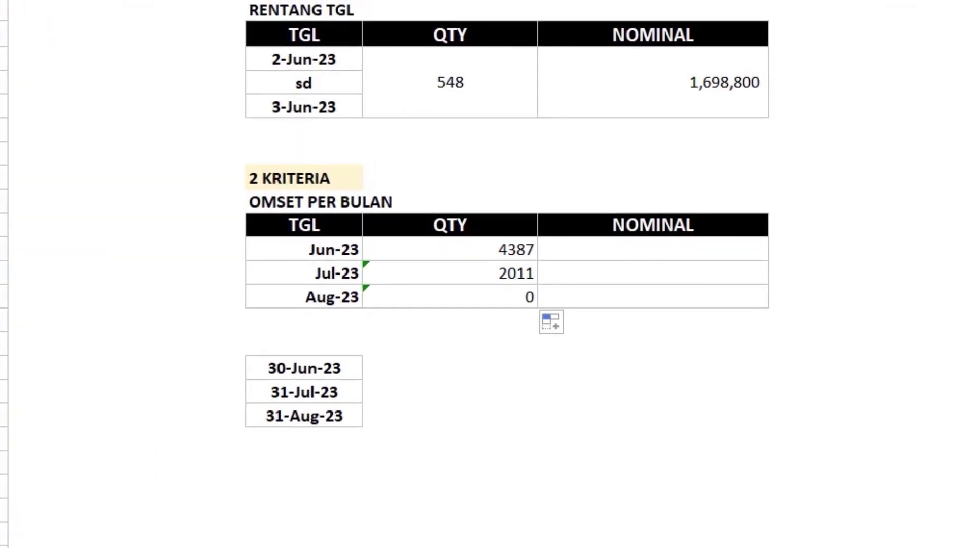
# - Copy the June quantity formula into NOMINAL and change its sum range from F4:F270 to G4:G270
pyautogui.click(593, 250)
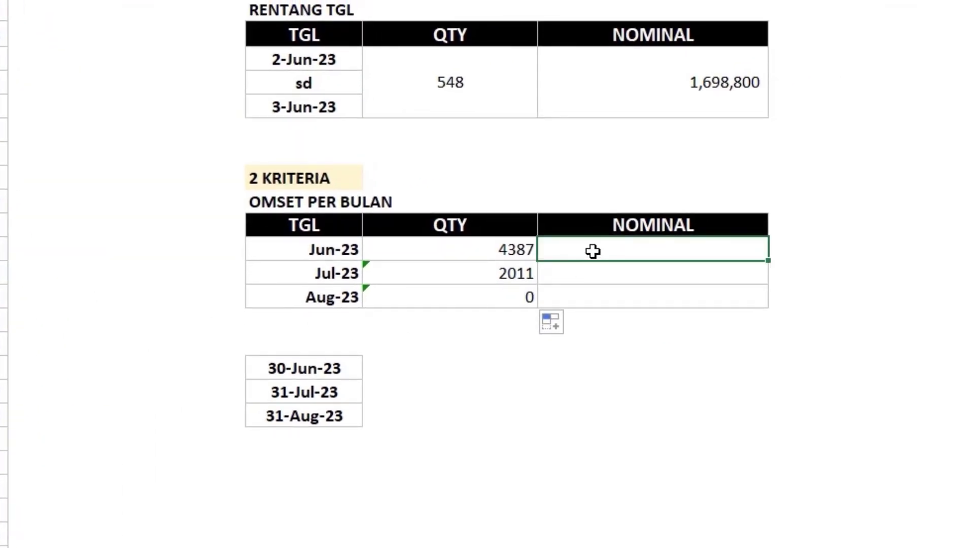
pyautogui.click(517, 250)
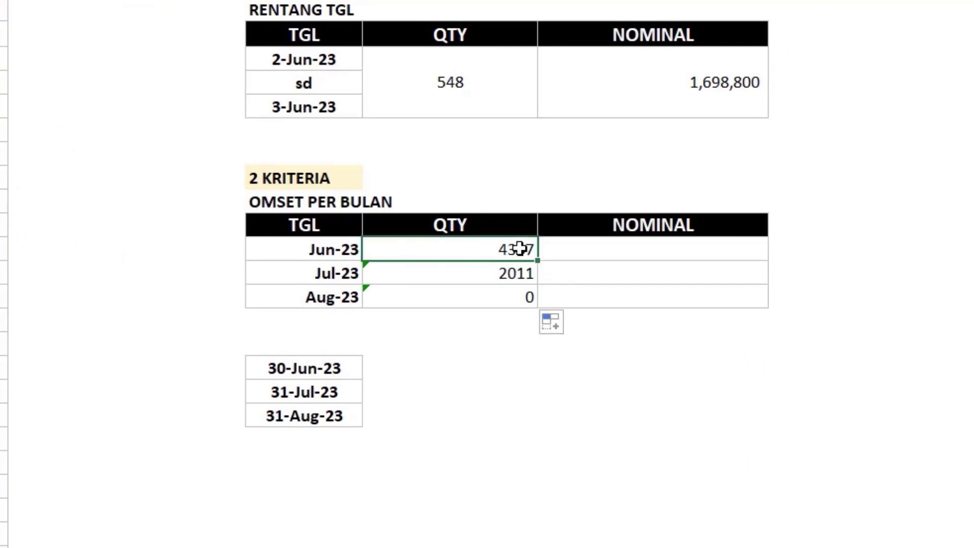
pyautogui.moveTo(538, 260); pyautogui.dragTo(710, 253)
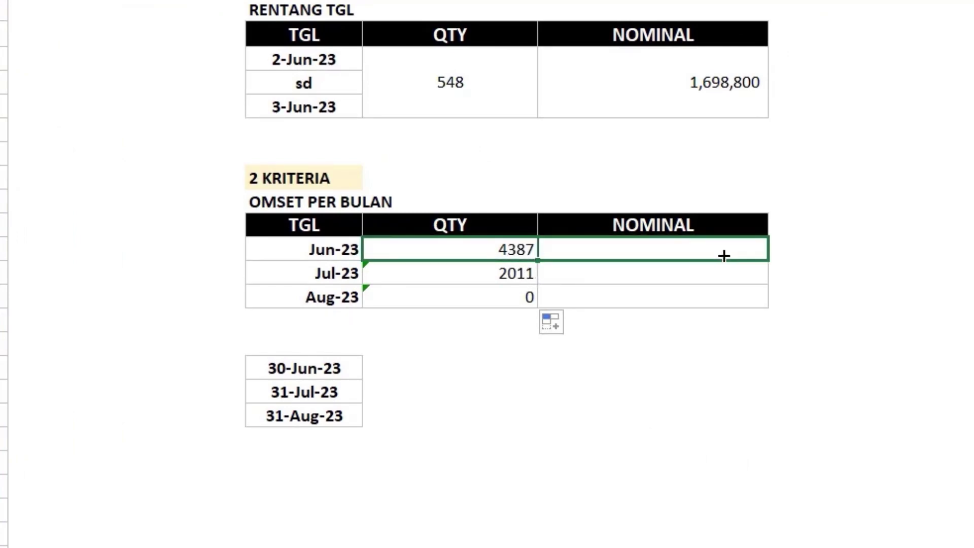
pyautogui.doubleClick(688, 250)
pyautogui.write('=SUMIFS(F4:F270,$A$4:$A$270,">="&$K21,$A$4:$A$270,"<="&EOMONTH($K21,0))')
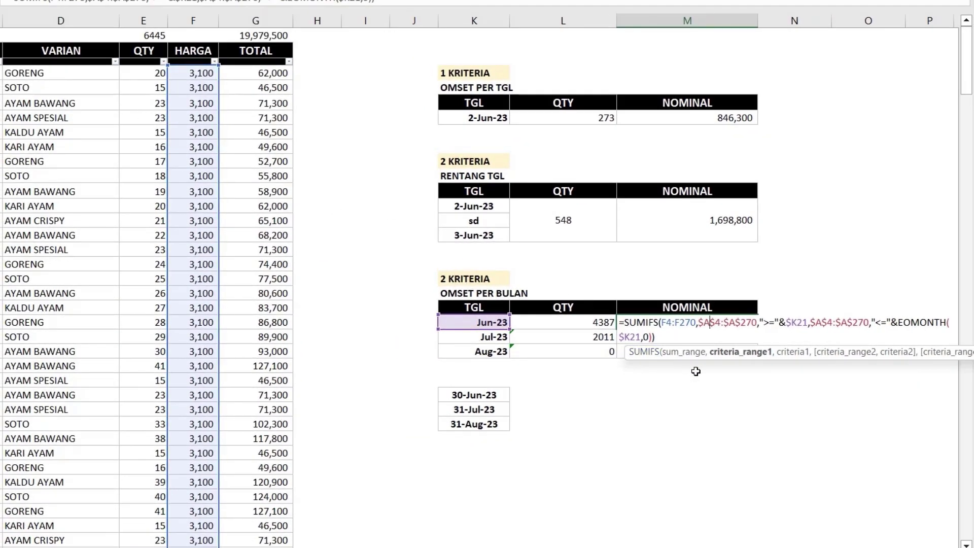
pyautogui.click(686, 355)
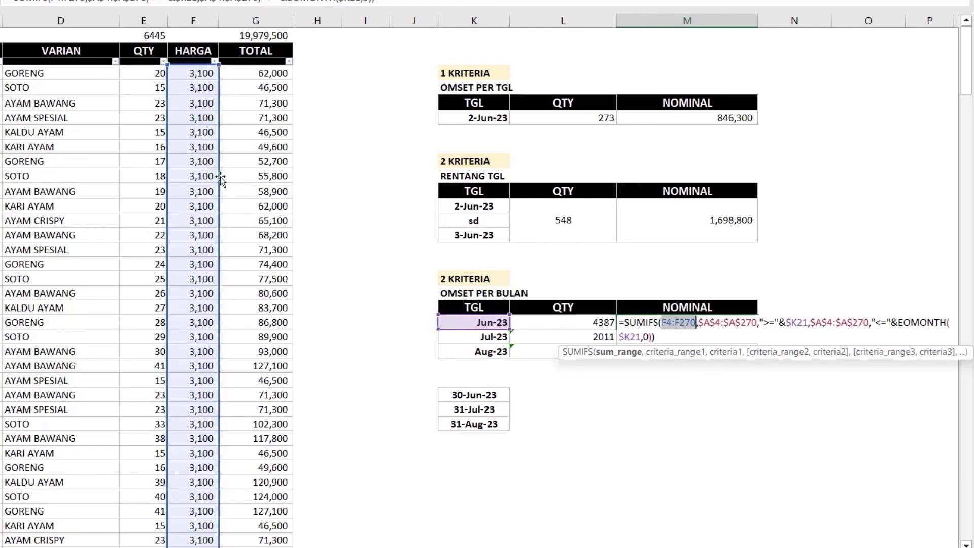
pyautogui.moveTo(220, 176); pyautogui.dragTo(245, 181)
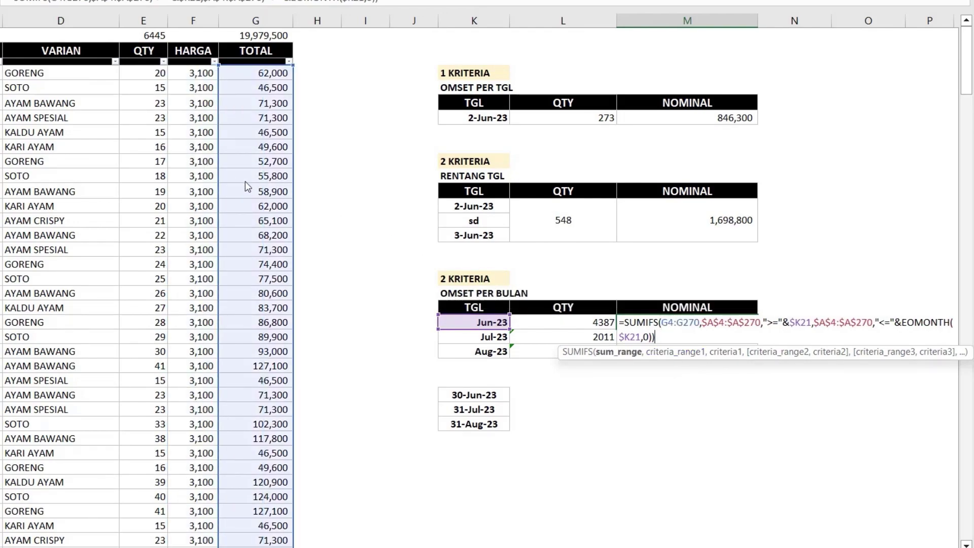
pyautogui.press('Return')
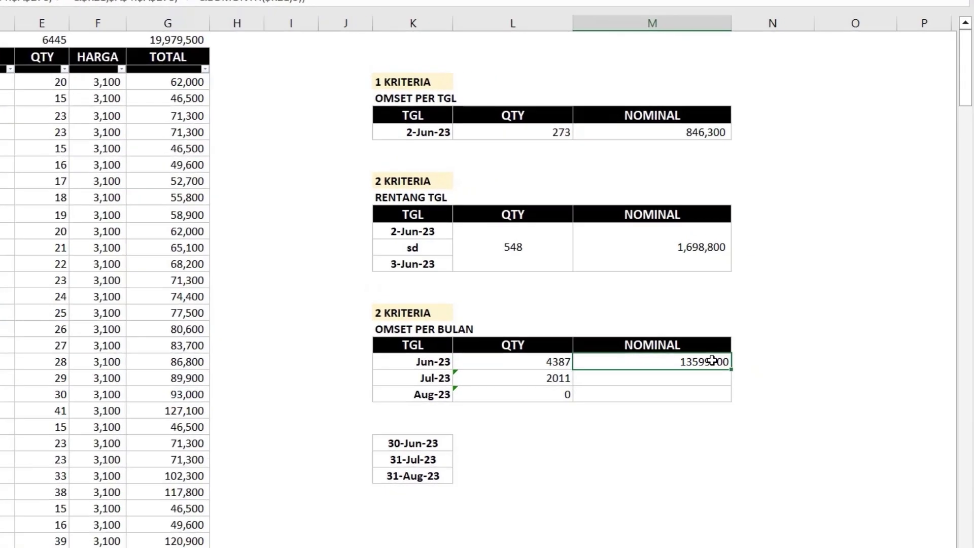
# - Format June revenue in Comma Style without decimals and fill it down to Aug-23
pyautogui.rightClick(741, 321)
pyautogui.click(889, 478)
pyautogui.click(881, 501)
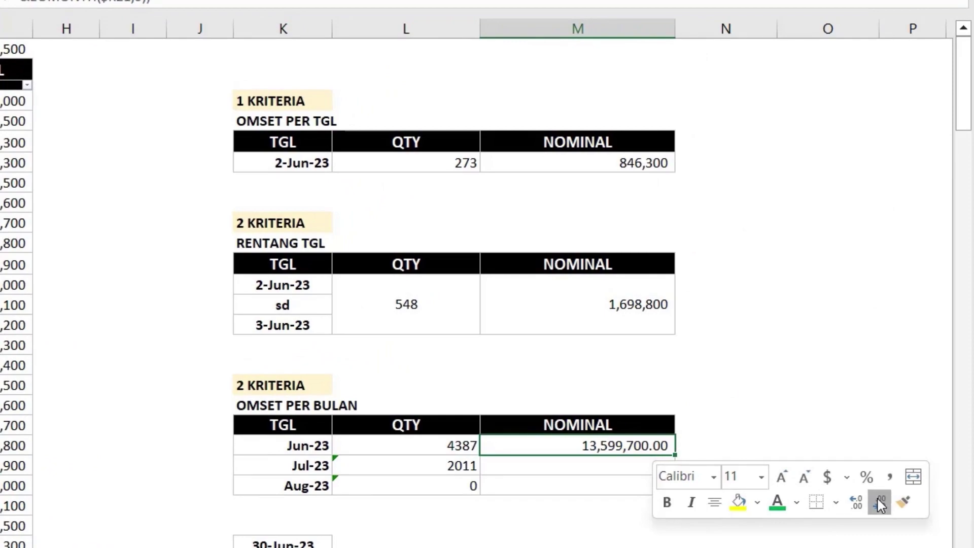
pyautogui.click(881, 502)
pyautogui.moveTo(676, 460); pyautogui.dragTo(676, 495)
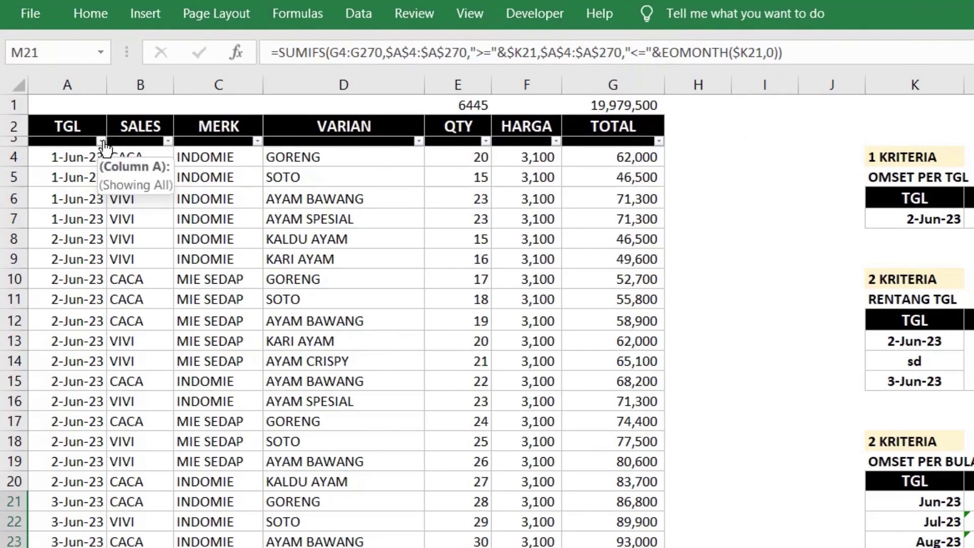
pyautogui.click(103, 144)
pyautogui.click(97, 374)
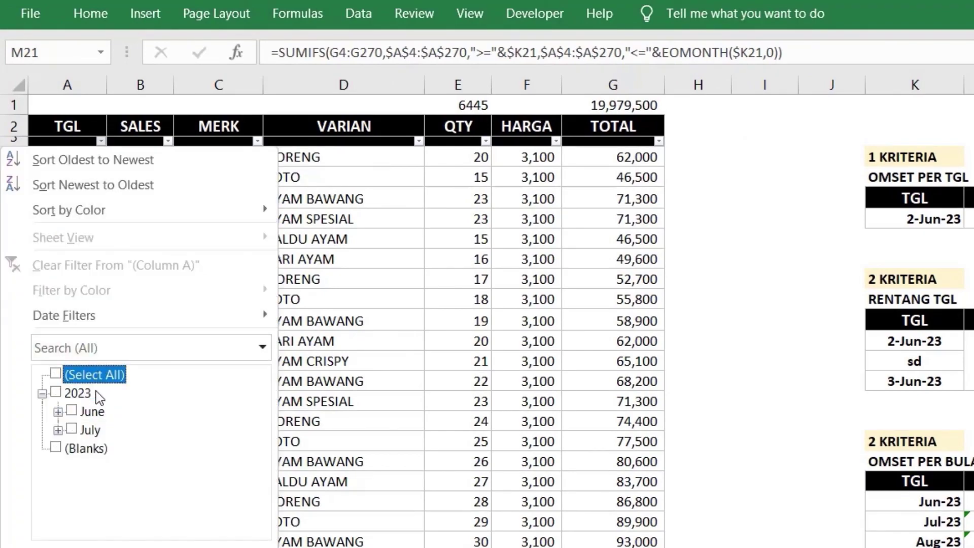
pyautogui.click(93, 412)
pyautogui.click(93, 412)
pyautogui.press('Return')
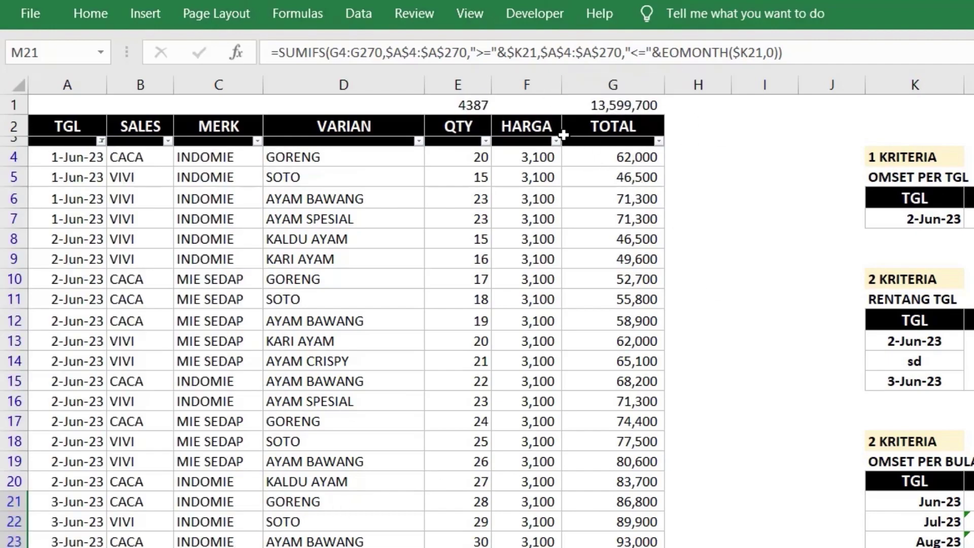
pyautogui.click(101, 140)
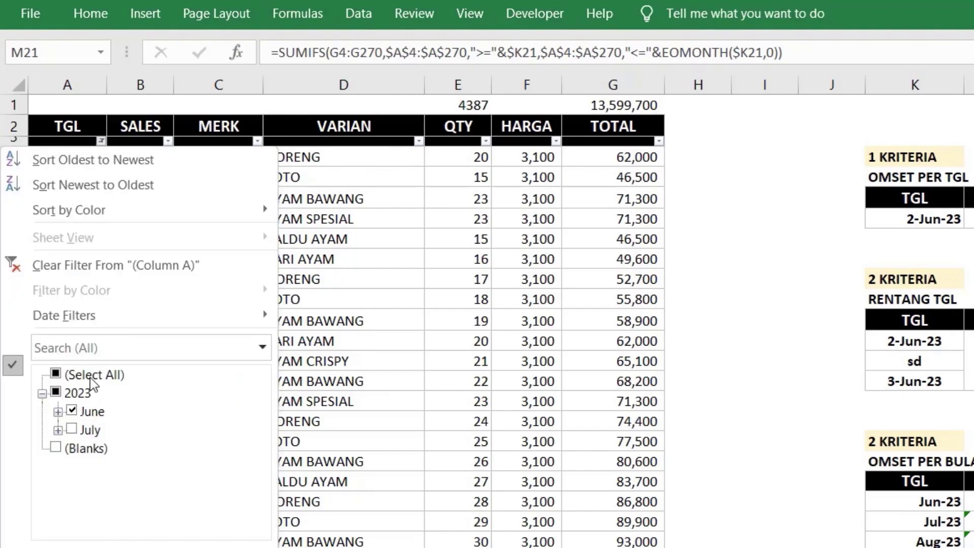
pyautogui.click(52, 372)
pyautogui.click(174, 524)
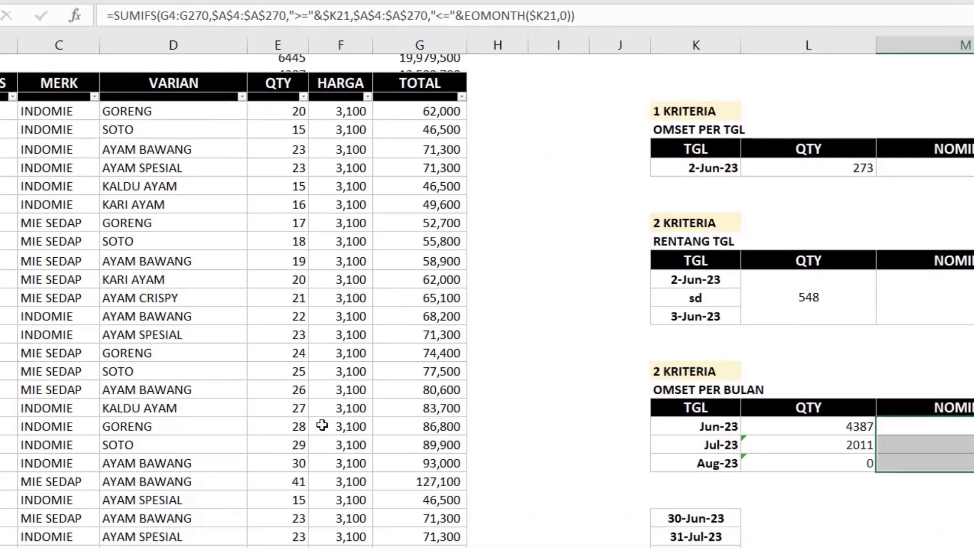
pyautogui.click(549, 427)
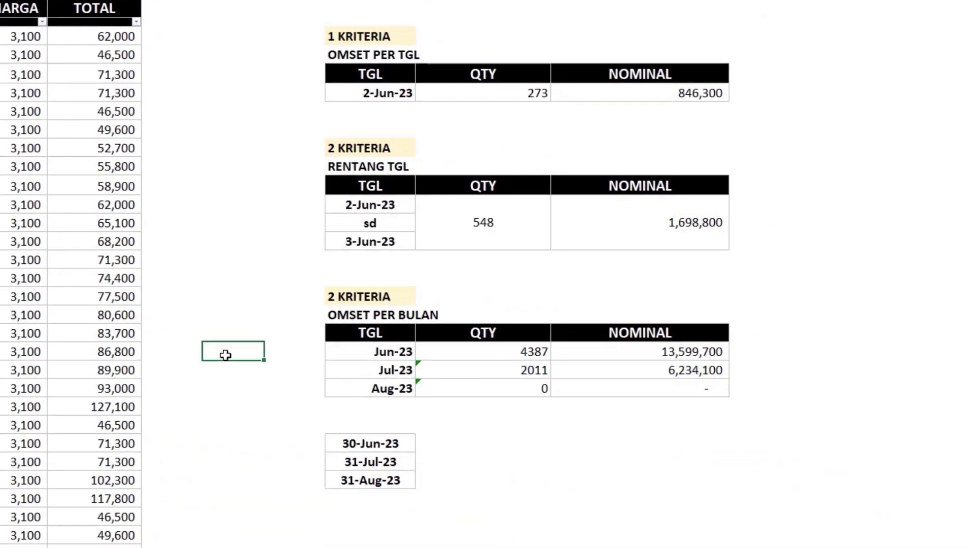